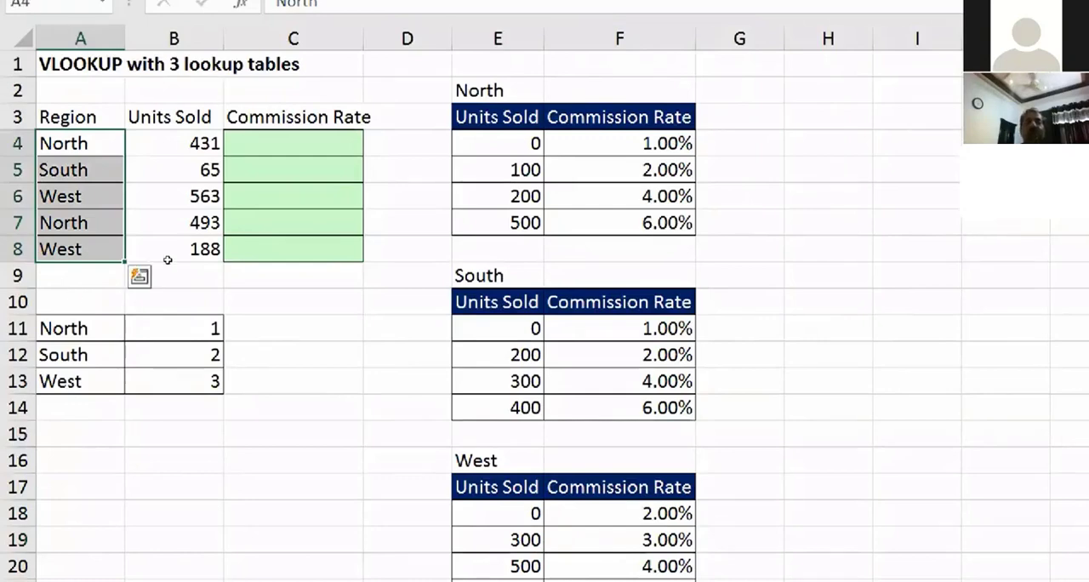
# Step: Examine the sales list's regions and units alongside the North, South and West commission rate tables
pyautogui.press('Right')
pyautogui.press('Right')
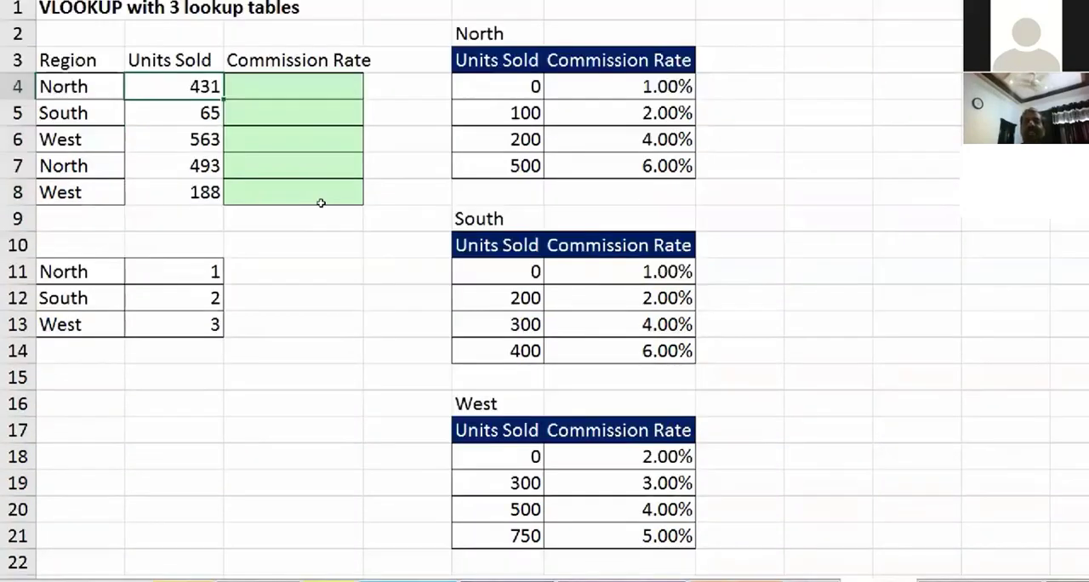
pyautogui.moveTo(511, 116); pyautogui.dragTo(636, 223)
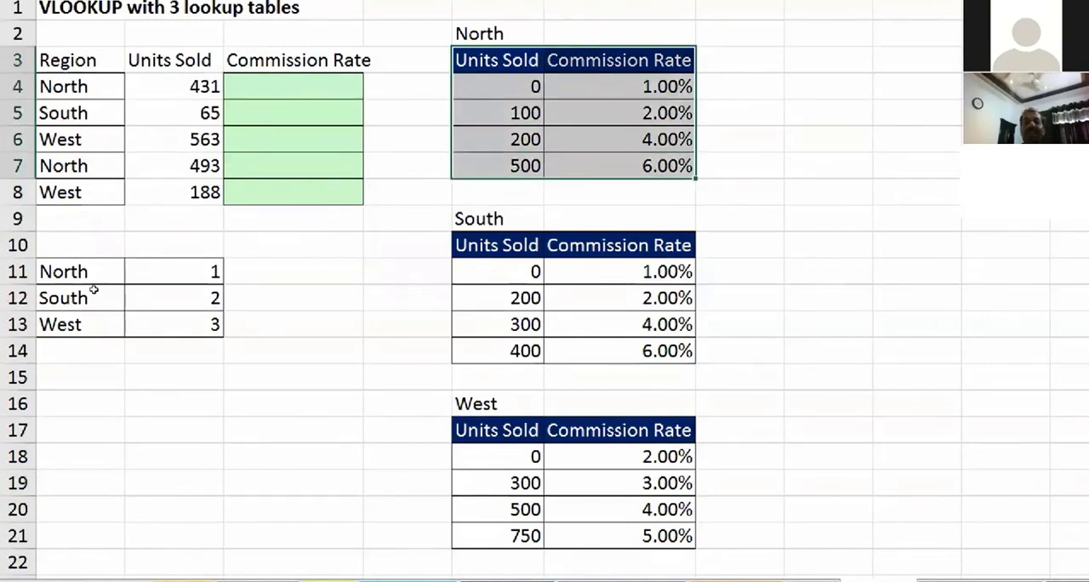
pyautogui.click(65, 87)
pyautogui.click(277, 113)
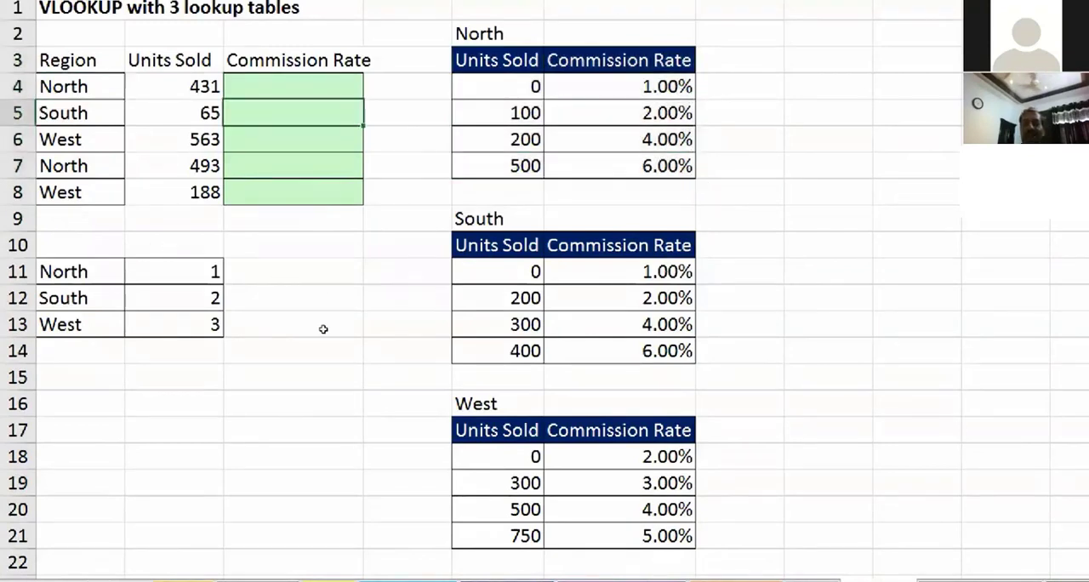
pyautogui.moveTo(496, 245)
pyautogui.mouseDown()
pyautogui.moveTo(663, 377)
pyautogui.moveTo(663, 351)
pyautogui.mouseUp()
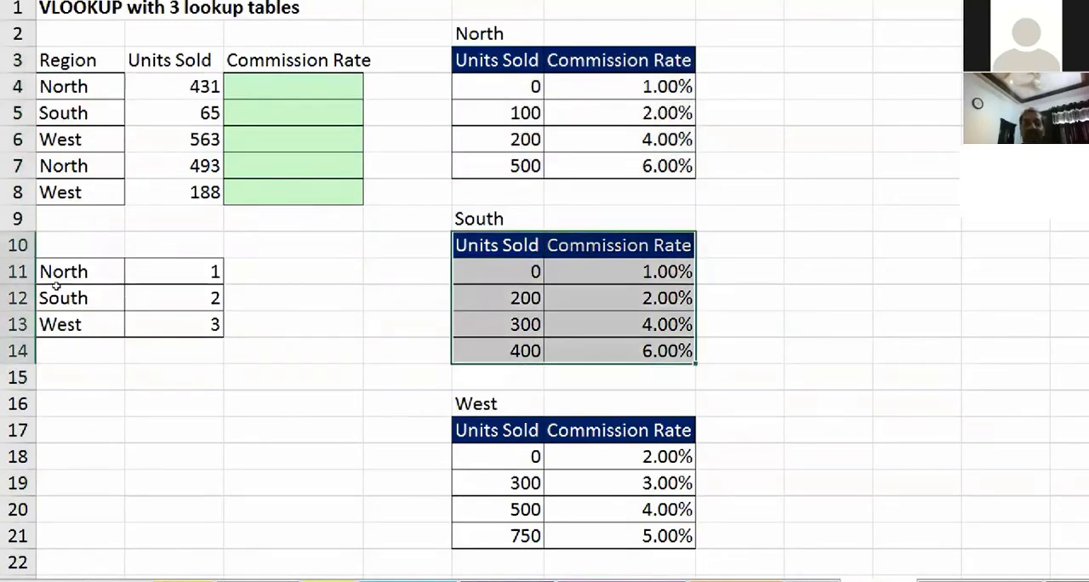
pyautogui.moveTo(496, 430); pyautogui.dragTo(663, 535)
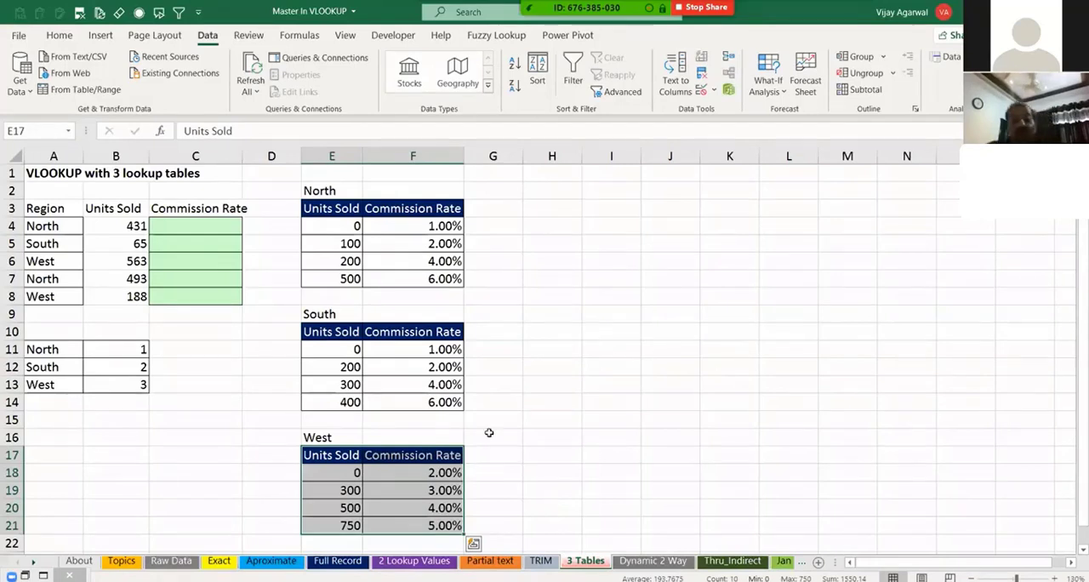
pyautogui.click(478, 436)
pyautogui.click(189, 226)
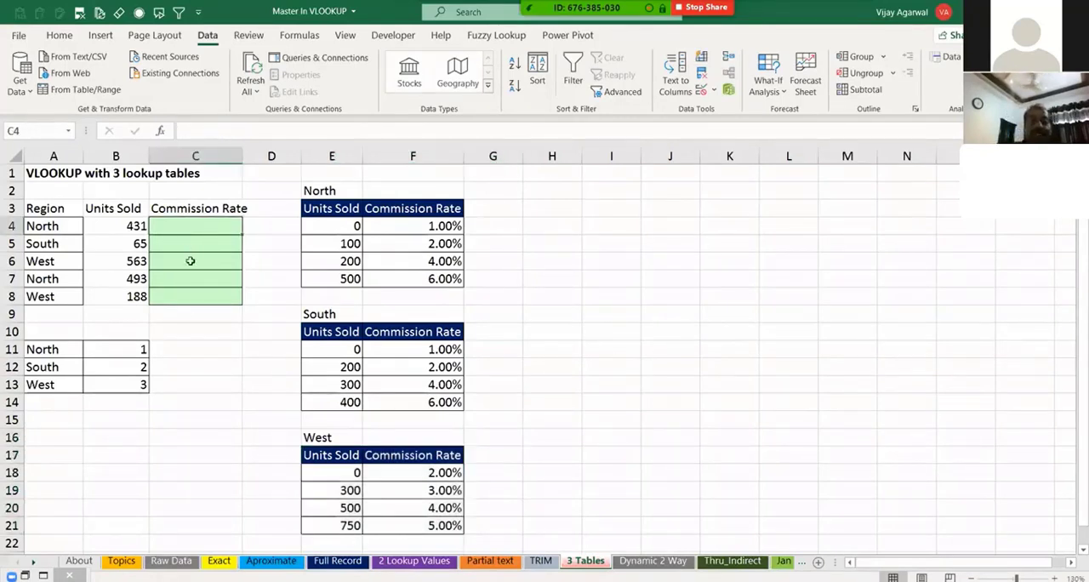
pyautogui.click(160, 248)
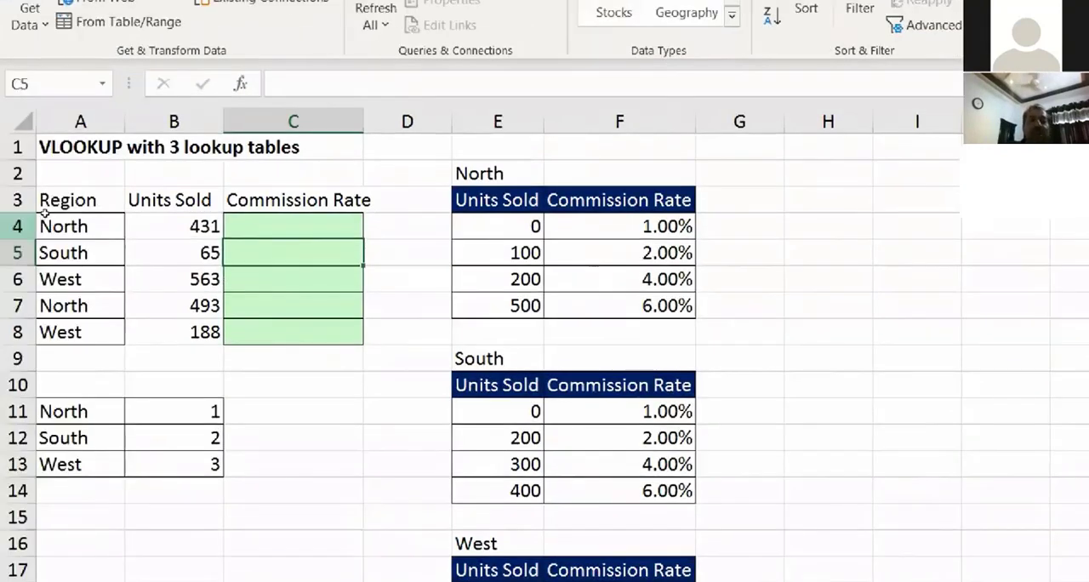
pyautogui.click(9, 235)
pyautogui.click(18, 261)
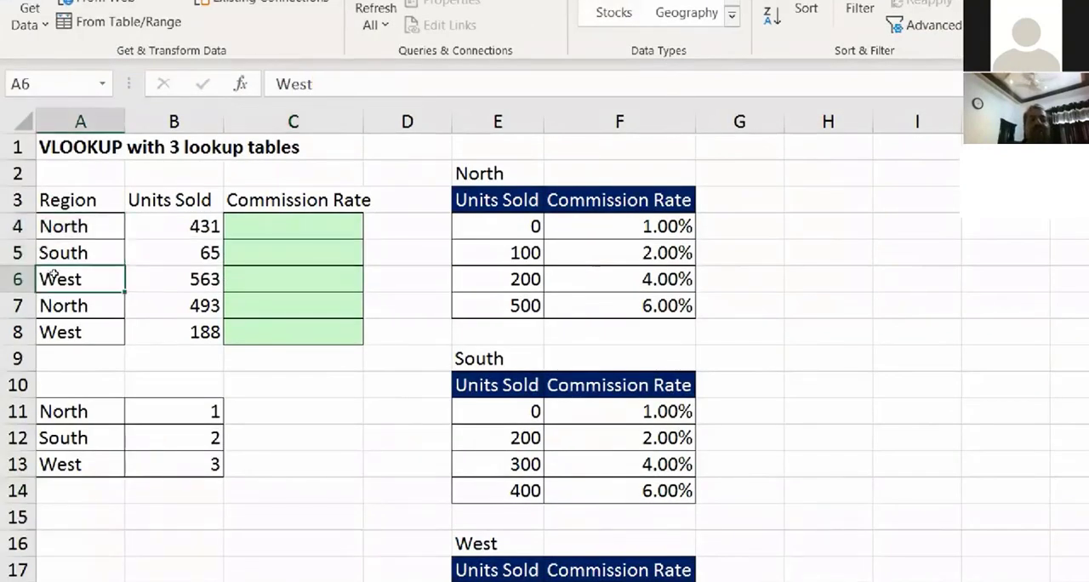
pyautogui.press('Down')
pyautogui.press('Down')
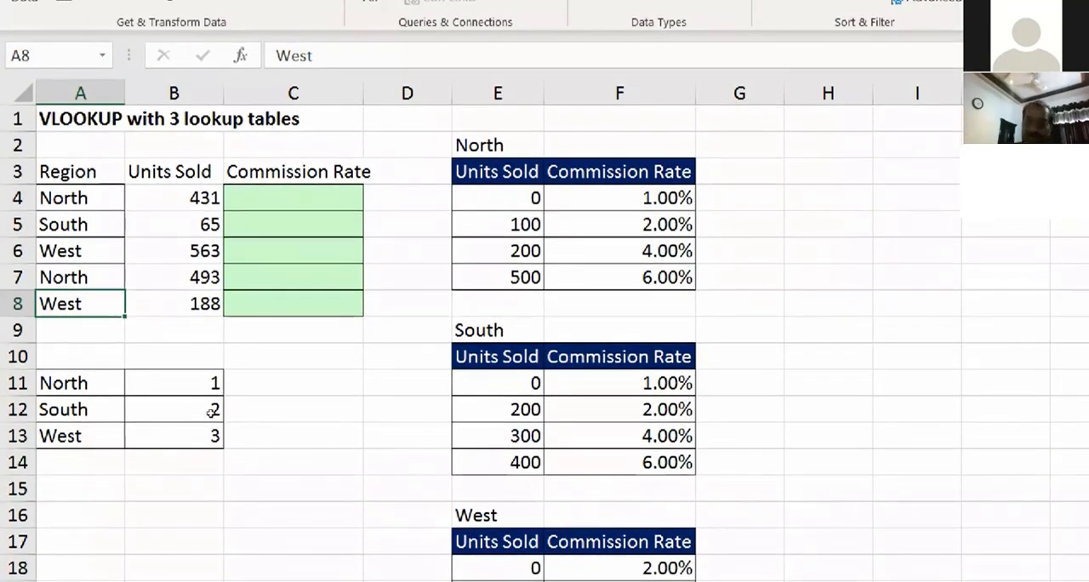
pyautogui.doubleClick(173, 515)
pyautogui.write('=choose')
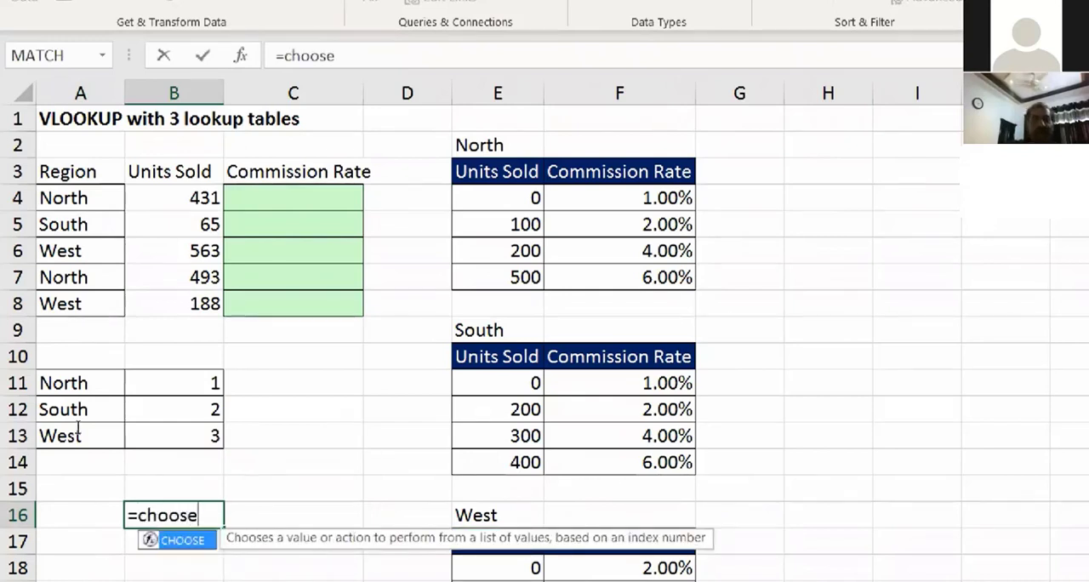
pyautogui.hotkey('ctrl', 'Left')
pyautogui.press('BackSpace')
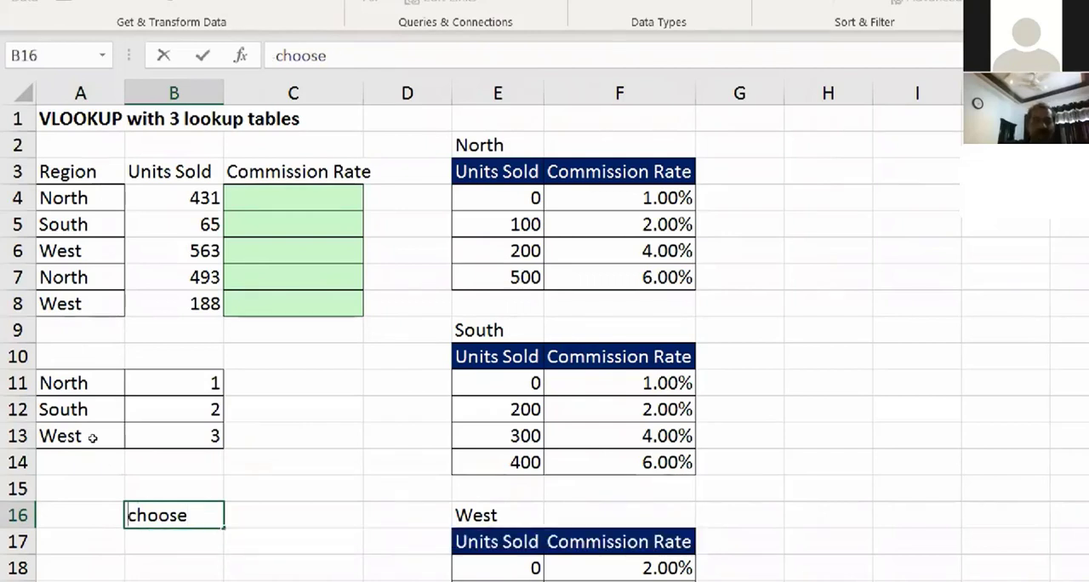
pyautogui.write('=')
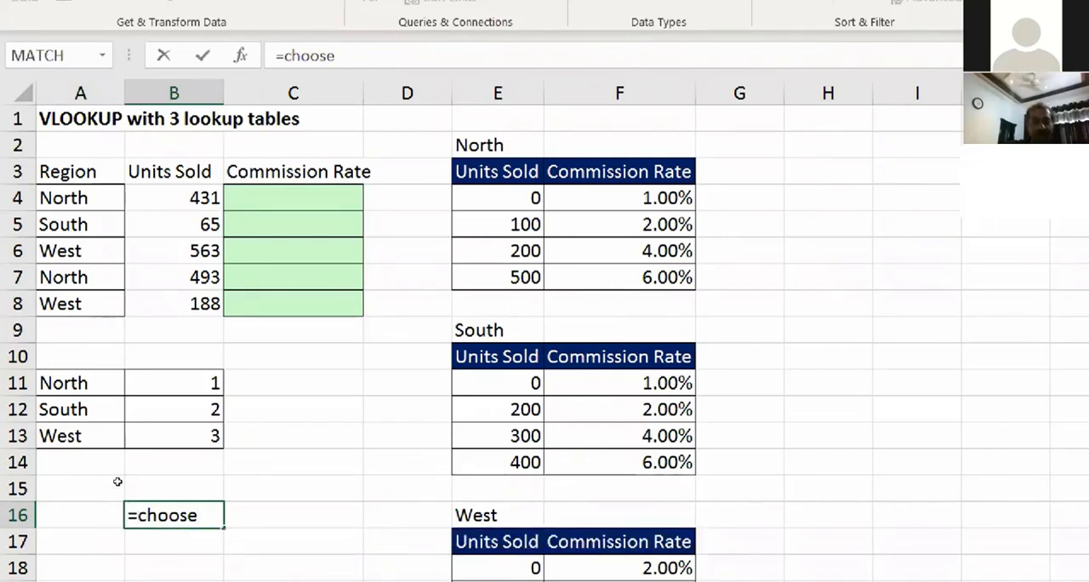
pyautogui.press('End')
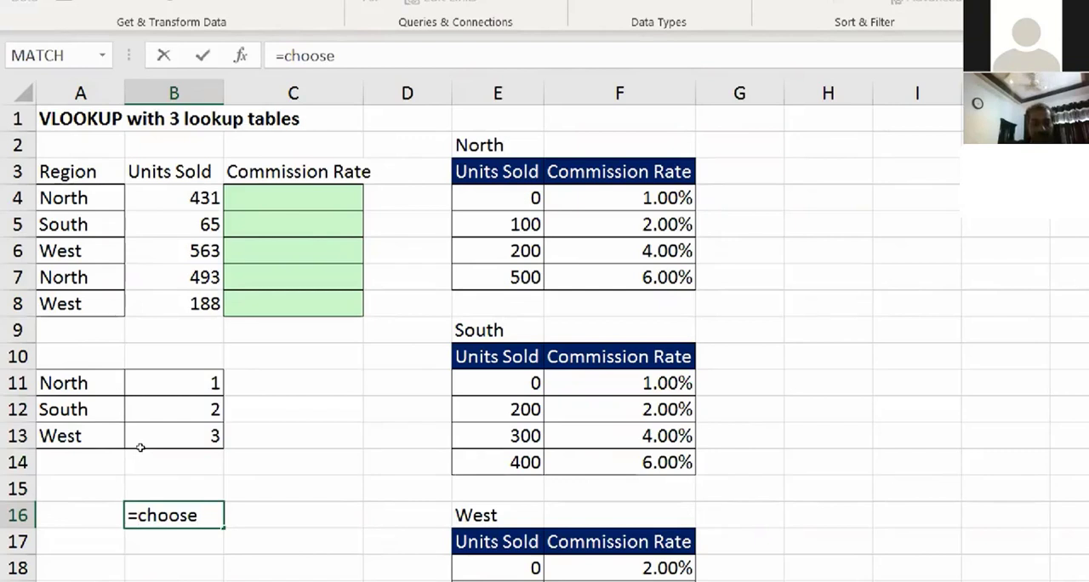
pyautogui.press('BackSpace')
pyautogui.press('BackSpace')
pyautogui.press('Tab')
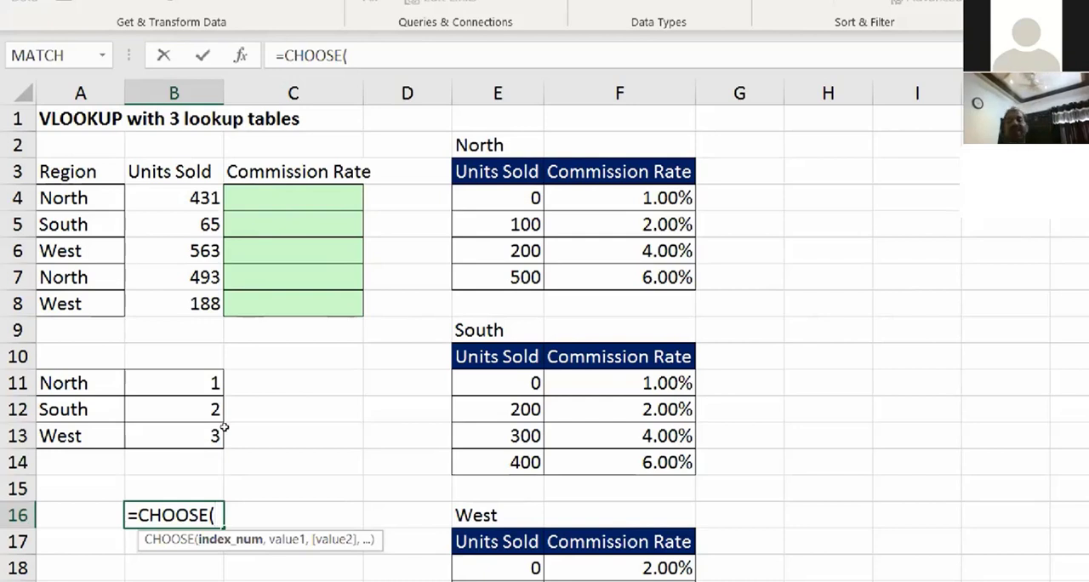
pyautogui.press('Escape')
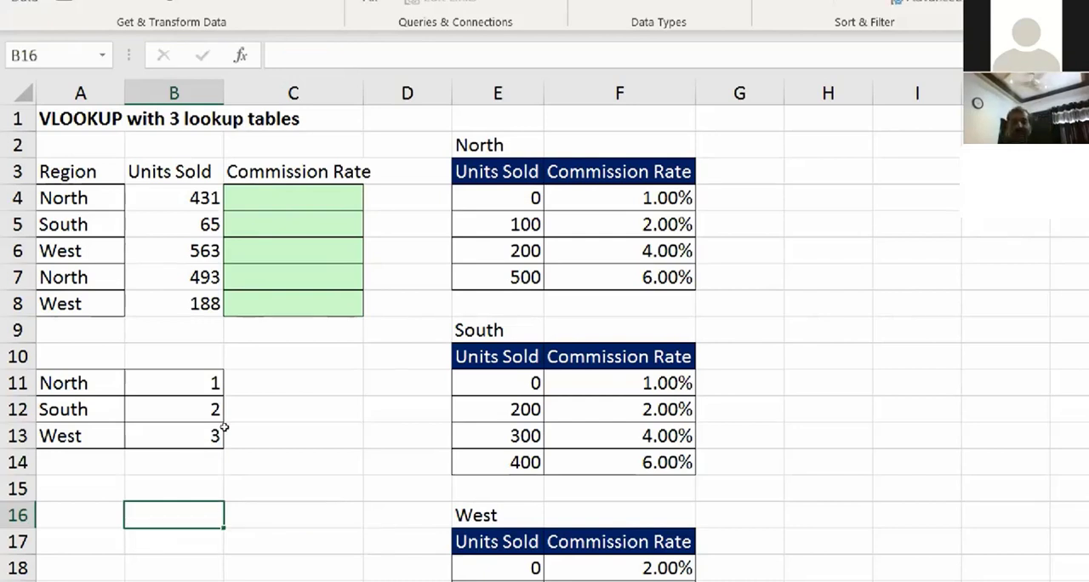
# Step: Review the helper table in A11:B13 that assigns a number to each region
pyautogui.press('Up')
pyautogui.press('Up')
pyautogui.press('Up')
pyautogui.press('Up')
pyautogui.press('Up')
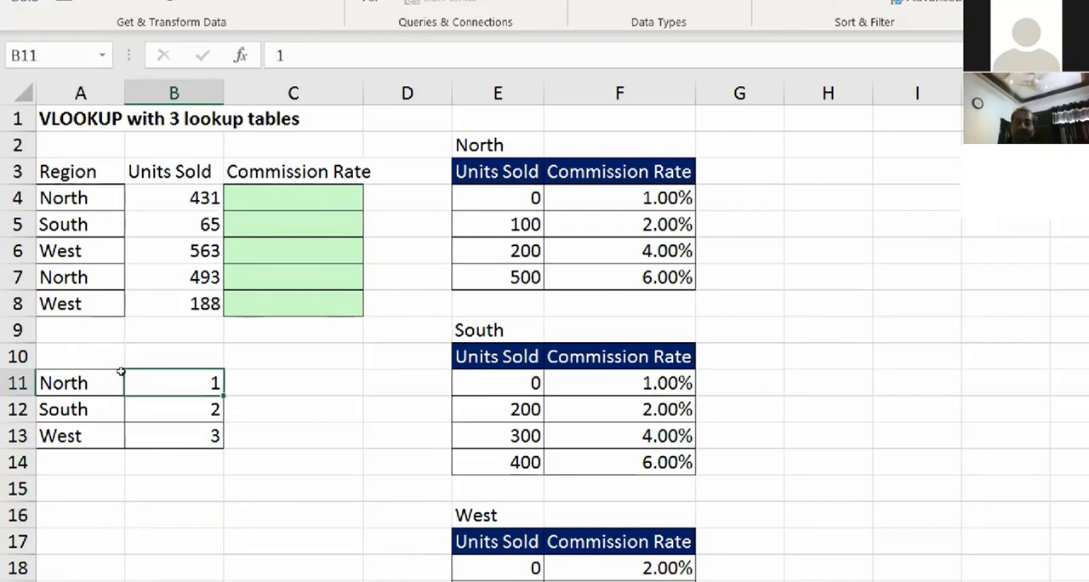
pyautogui.press('Down')
pyautogui.press('Down')
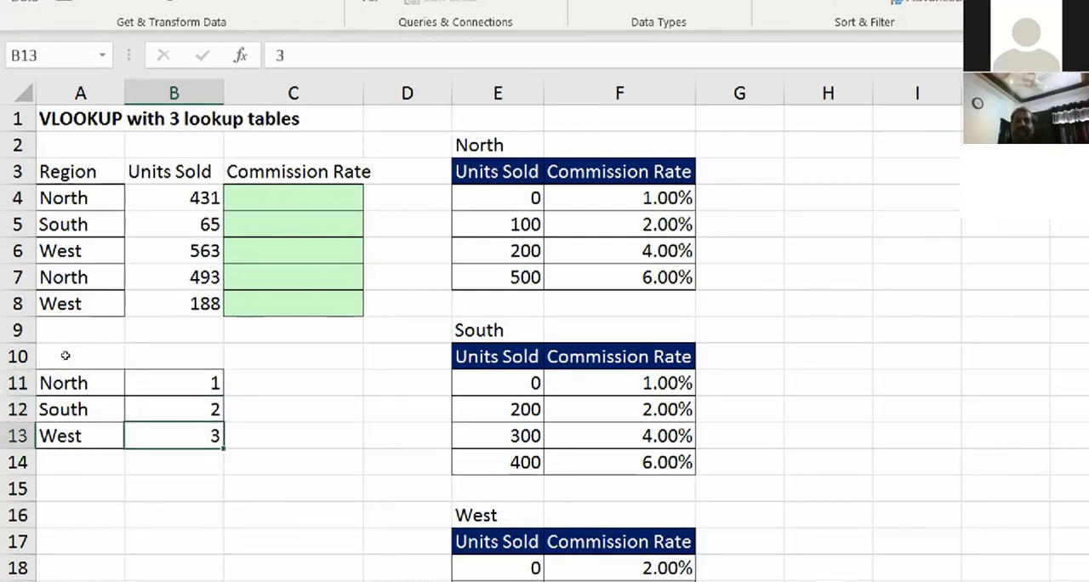
pyautogui.moveTo(65, 383); pyautogui.dragTo(170, 436)
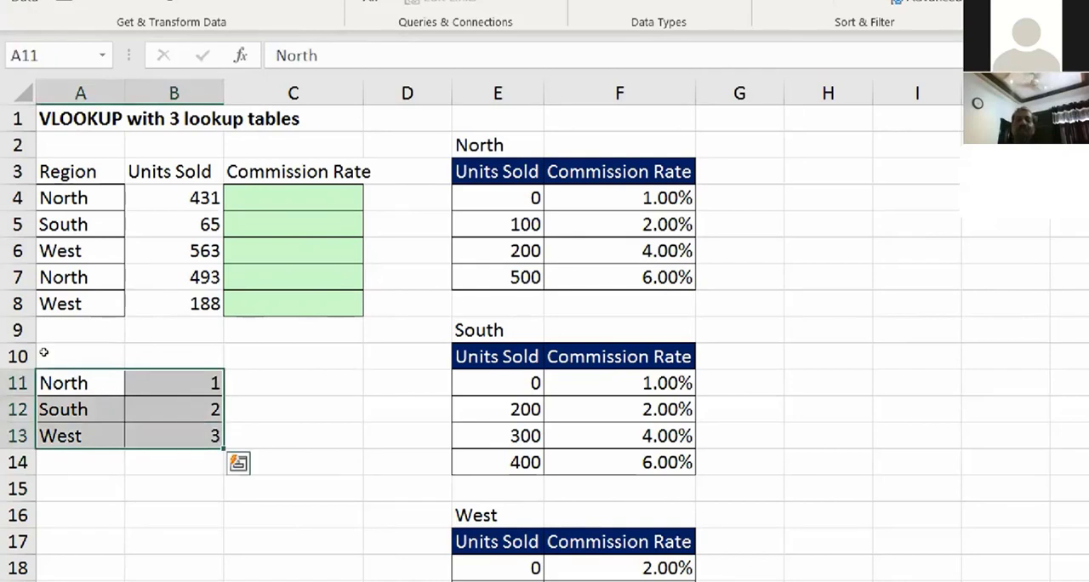
pyautogui.moveTo(55, 384); pyautogui.dragTo(60, 436)
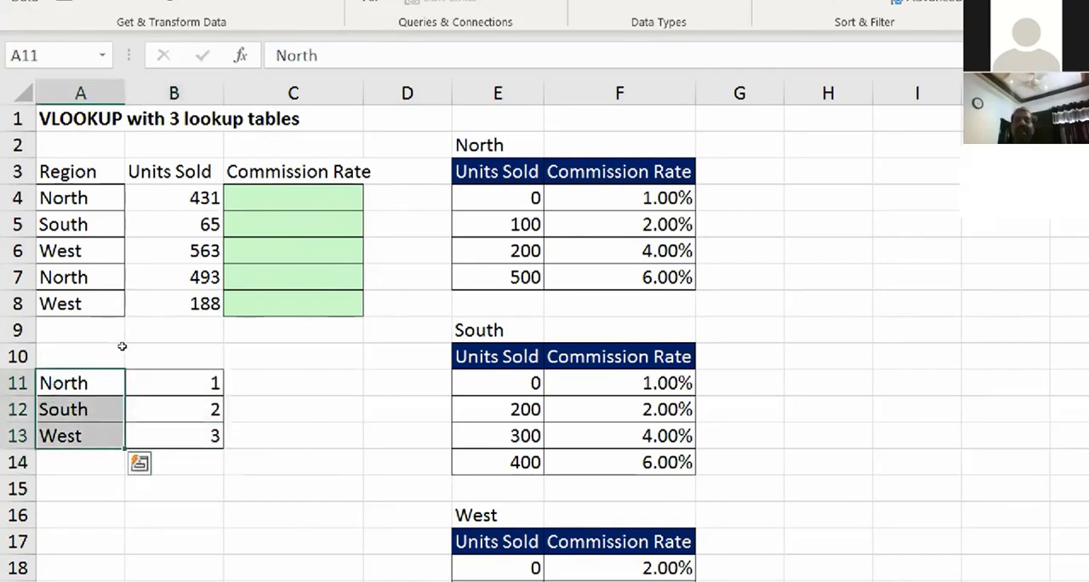
pyautogui.click(133, 371)
pyautogui.press('Down')
pyautogui.press('Down')
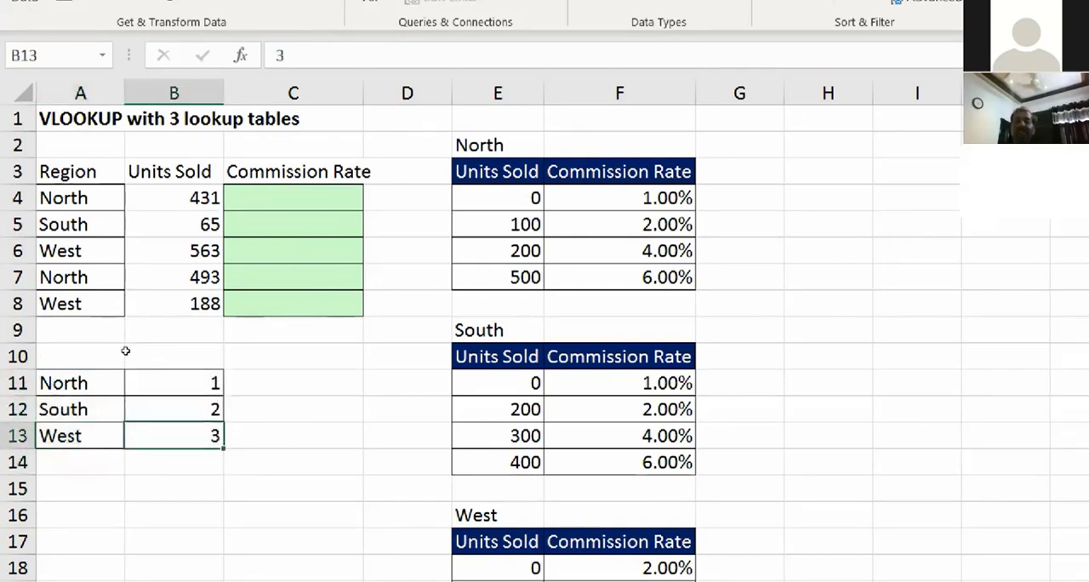
pyautogui.moveTo(130, 382); pyautogui.dragTo(155, 419)
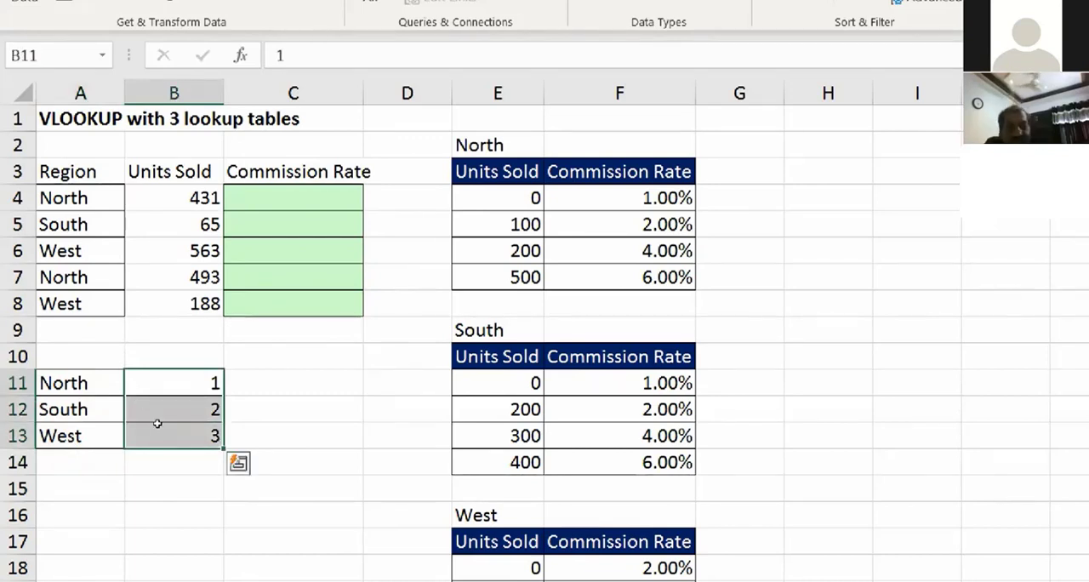
pyautogui.press('Down')
pyautogui.press('Down')
pyautogui.press('Right')
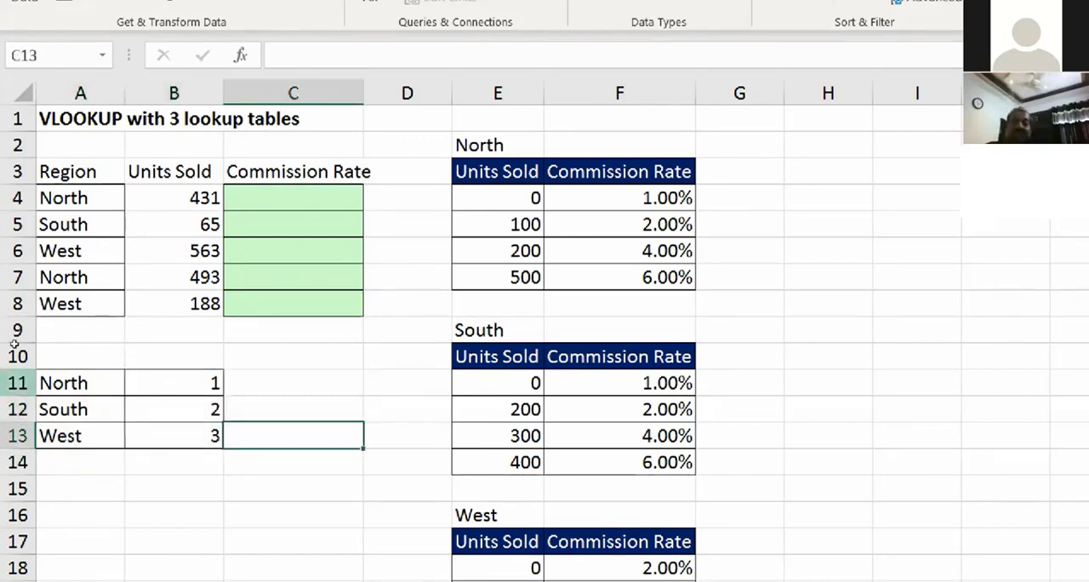
pyautogui.moveTo(54, 383); pyautogui.dragTo(61, 436)
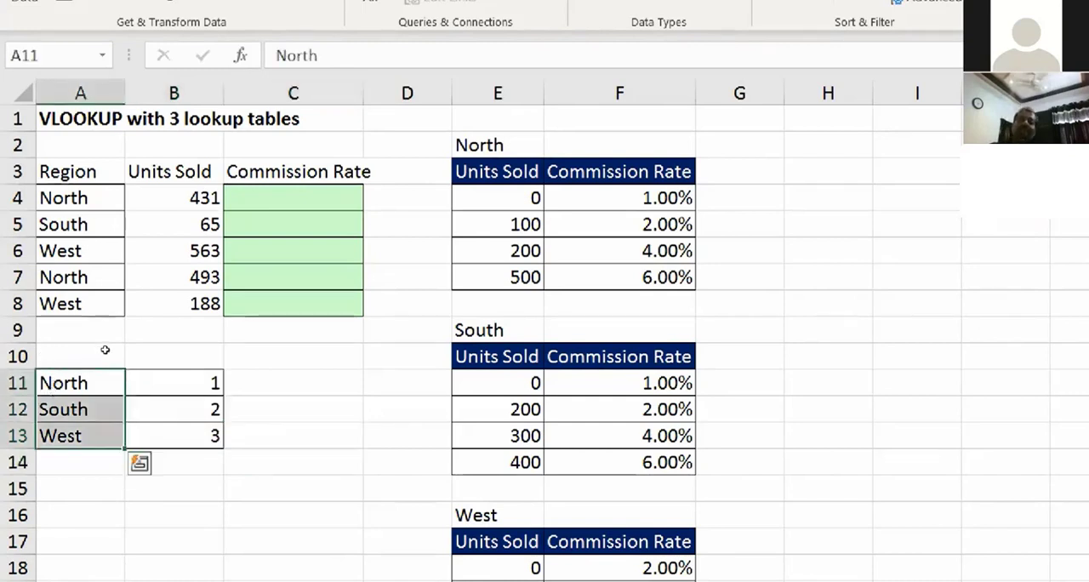
pyautogui.moveTo(136, 382); pyautogui.dragTo(170, 436)
# Step: Insert a blank column between Units Sold and Commission Rate
pyautogui.click(243, 91)
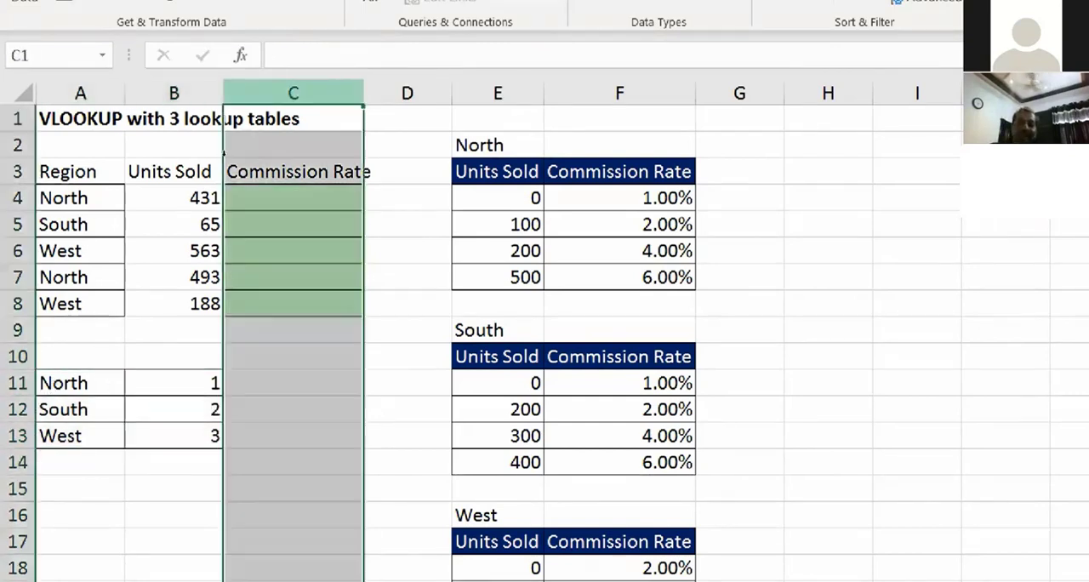
pyautogui.rightClick(321, 92)
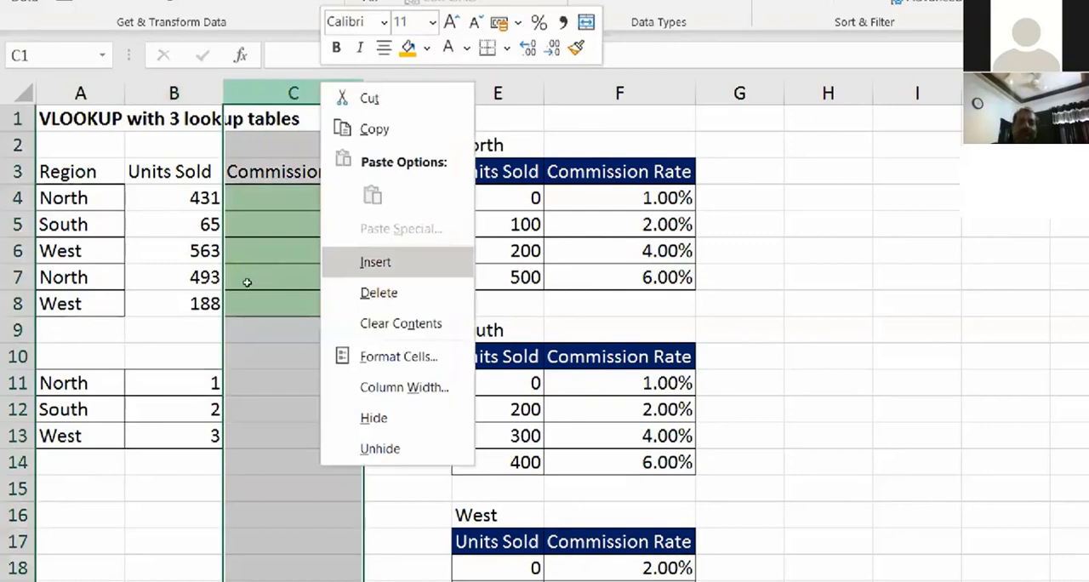
pyautogui.click(364, 183)
# Step: Enter =VLOOKUP(A4,$A$11:$B$13,2,0) in C4 to return the region's number from the helper table
pyautogui.click(262, 201)
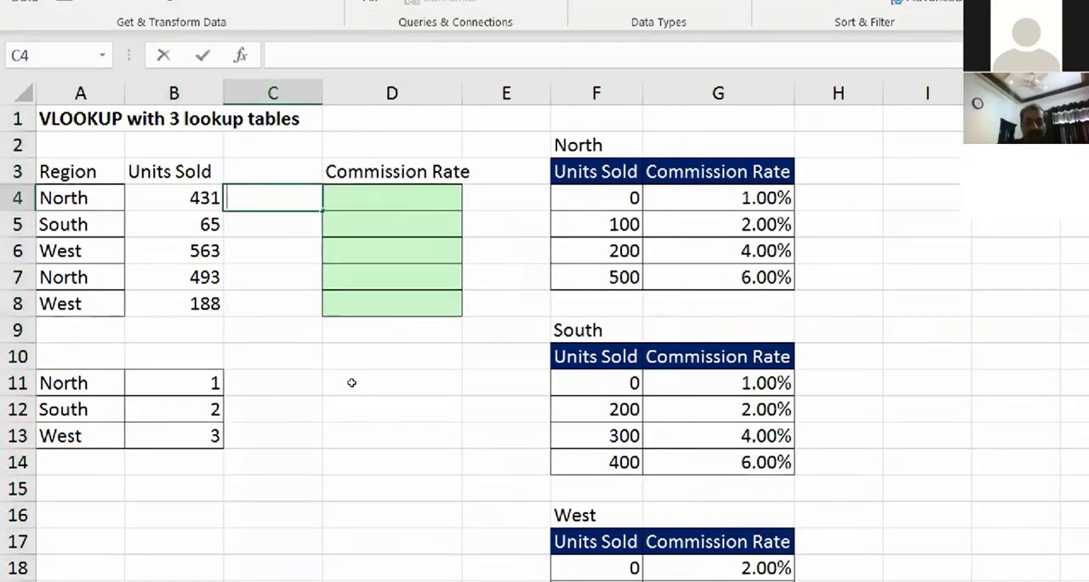
pyautogui.write('=vl')
pyautogui.press('Tab')
pyautogui.press('Left')
pyautogui.press('Left')
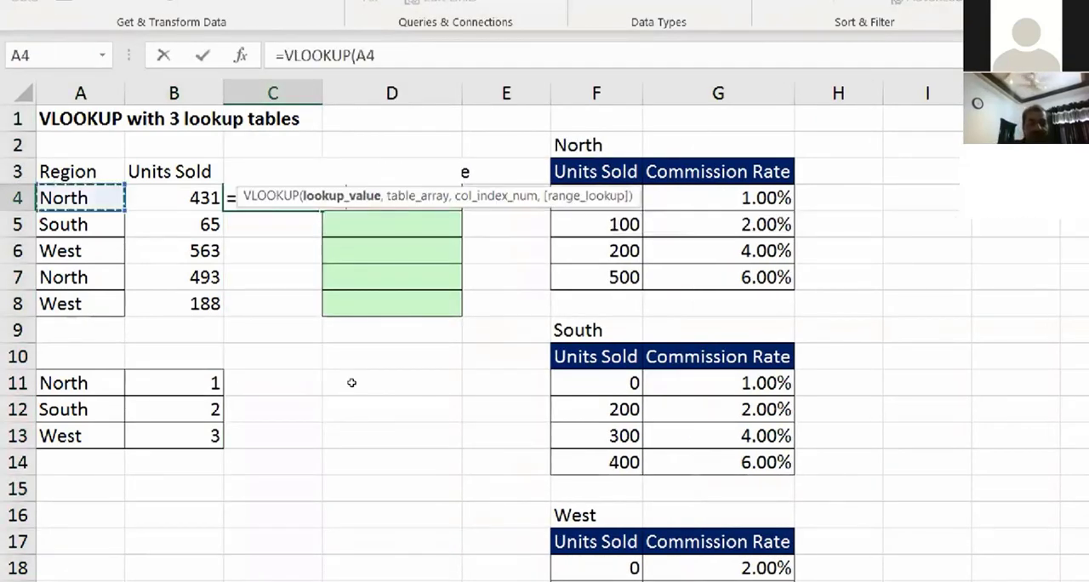
pyautogui.write(',')
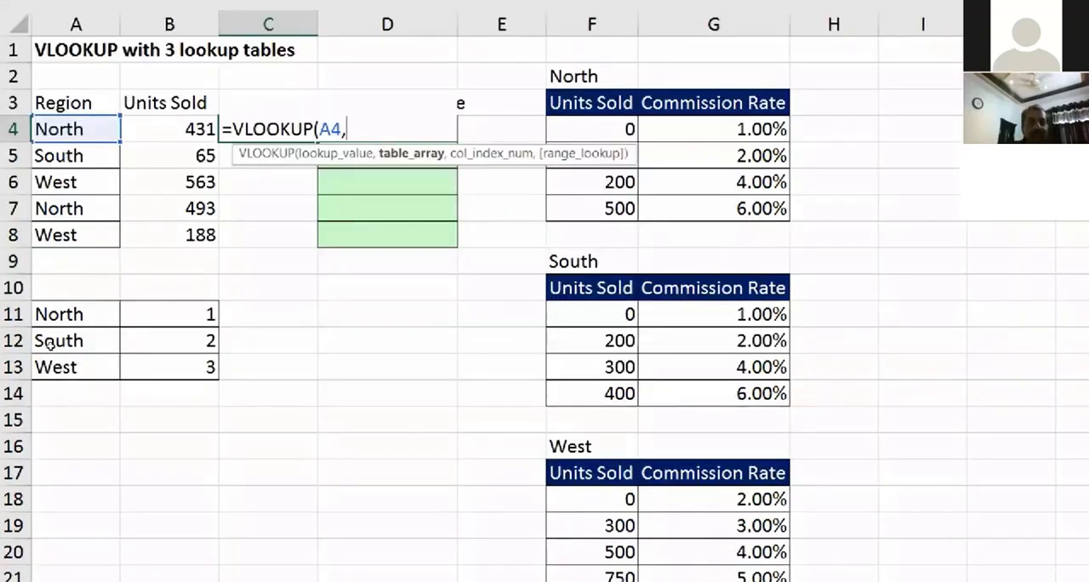
pyautogui.moveTo(60, 383); pyautogui.dragTo(111, 444)
pyautogui.moveTo(111, 375); pyautogui.dragTo(115, 382)
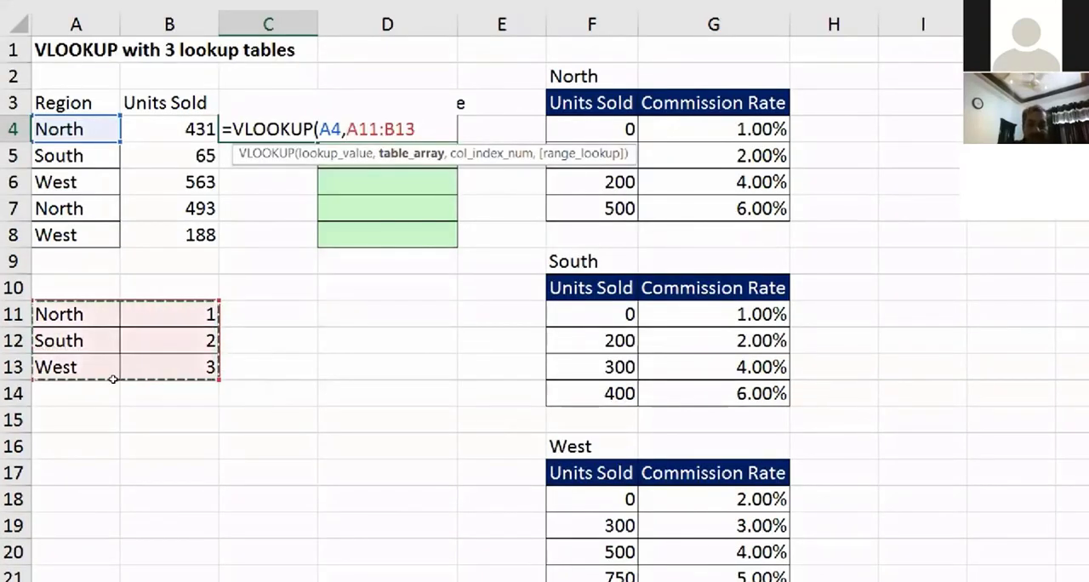
pyautogui.press('F4')
pyautogui.write(',2,')
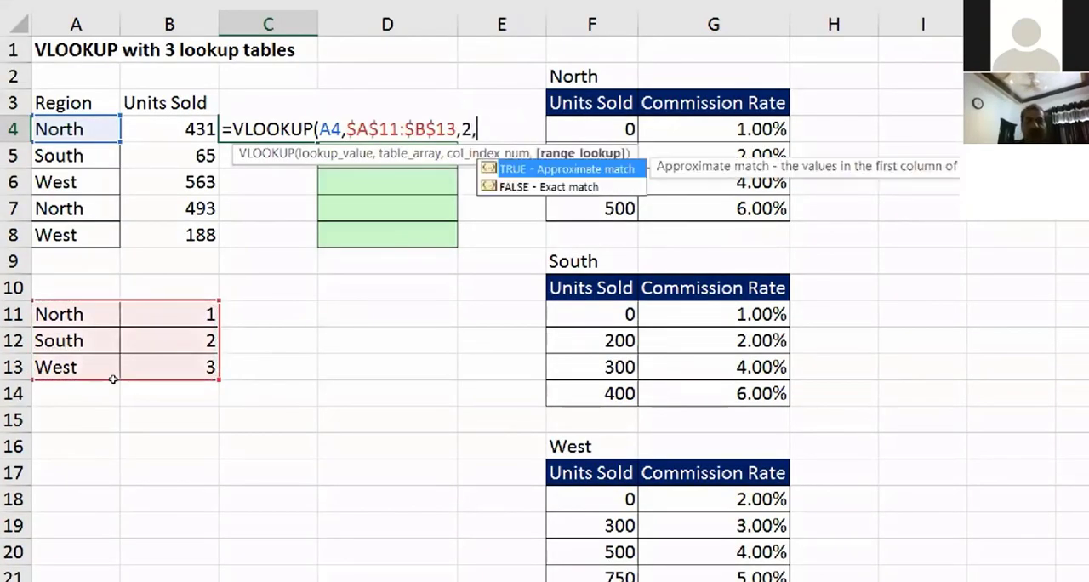
pyautogui.press('Return')
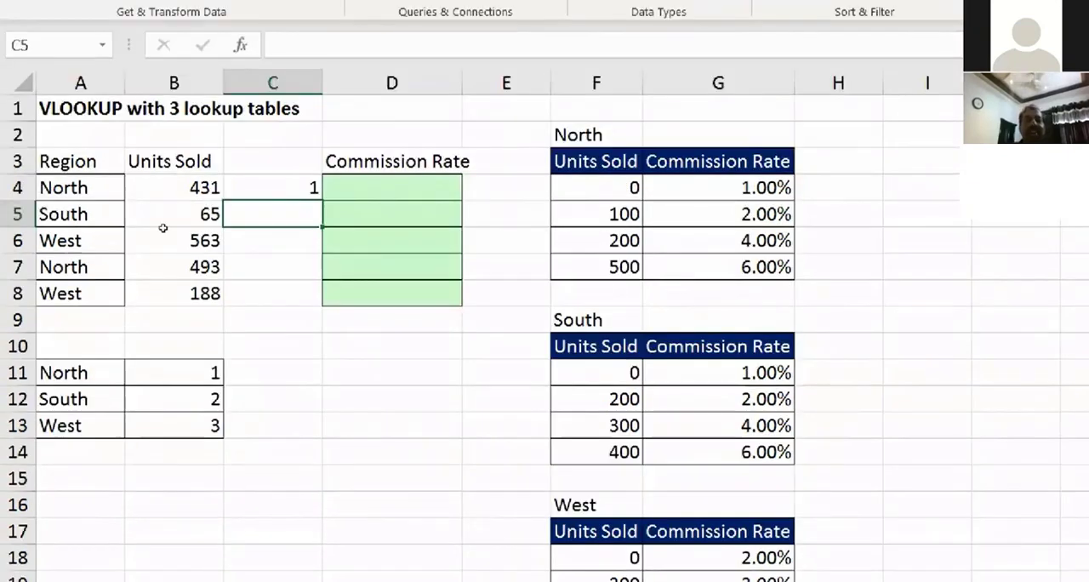
pyautogui.press('Up')
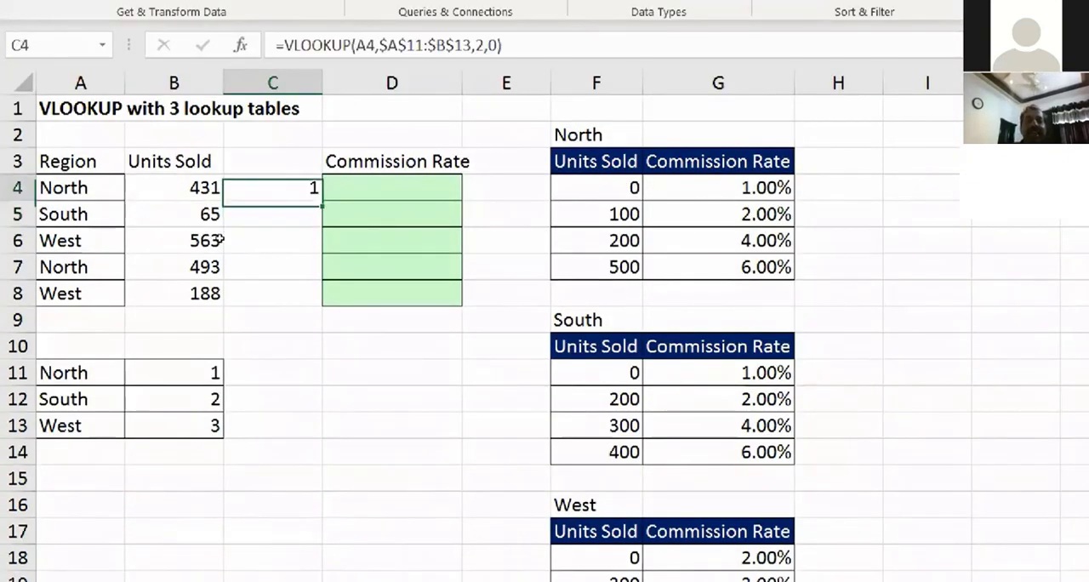
# Step: Fill the VLOOKUP formula from C4 down through C8
pyautogui.hotkey('shift', 'Down')
pyautogui.hotkey('shift', 'Down')
pyautogui.hotkey('shift', 'Down')
pyautogui.hotkey('shift', 'Down')
pyautogui.hotkey('ctrl', 'd')
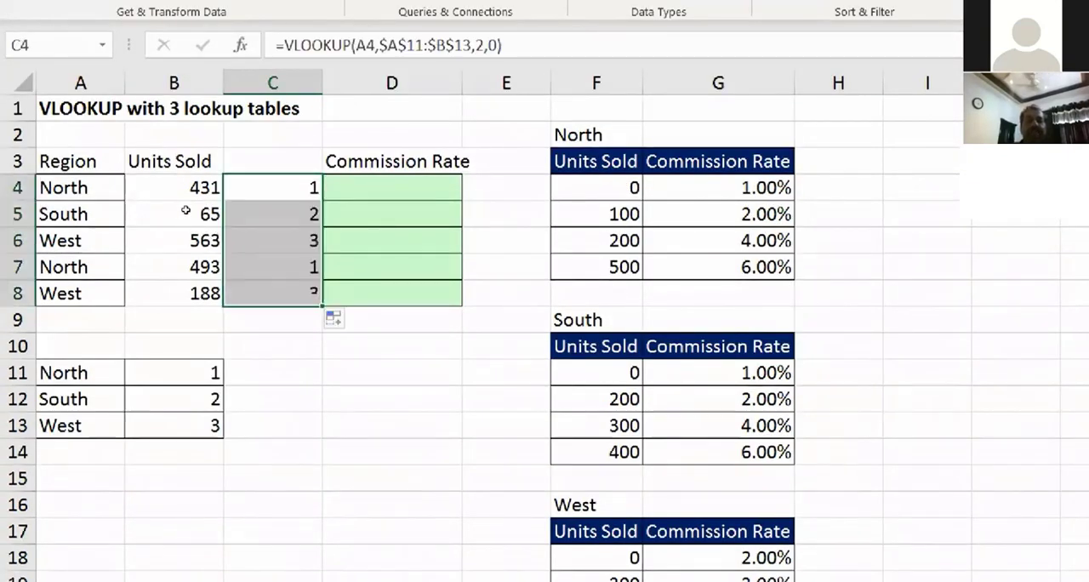
# Step: Head the new column in C3 as Sequence and go to the first Commission Rate cell, D4
pyautogui.press('Up')
pyautogui.write('Seq')
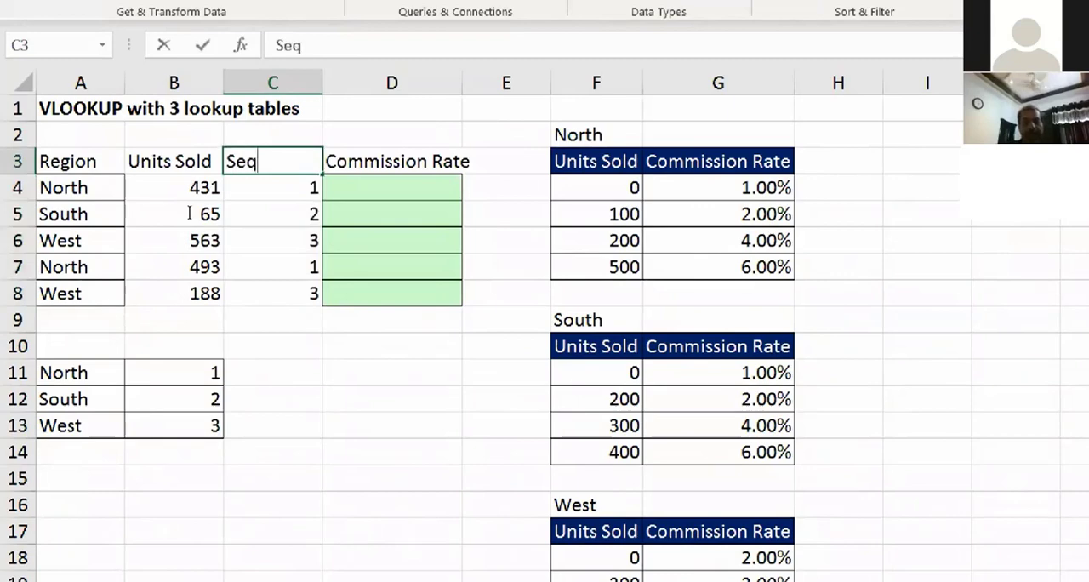
pyautogui.write('uence')
pyautogui.press('Return')
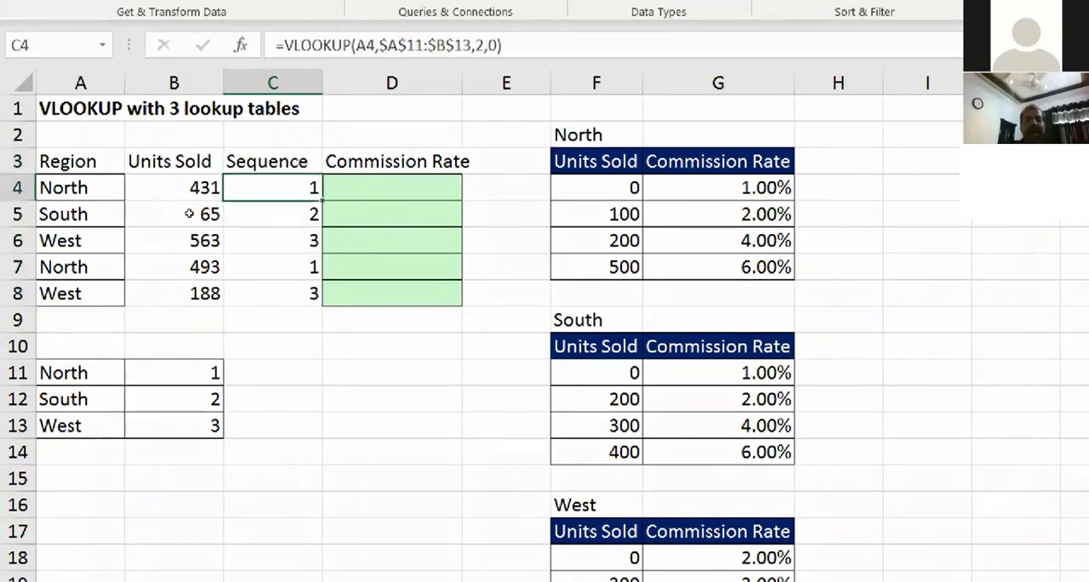
pyautogui.press('Right')
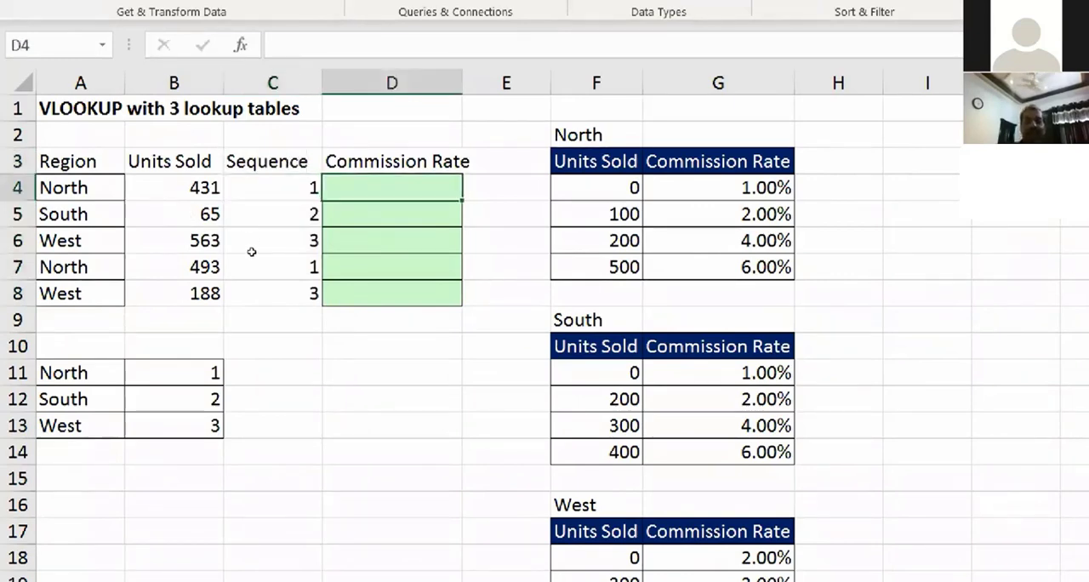
# Step: Enter =VLOOKUP(B4,$F$4:$G$7,2,1) in D4 to look up the commission rate in the North table with approximate match
pyautogui.write('=vl')
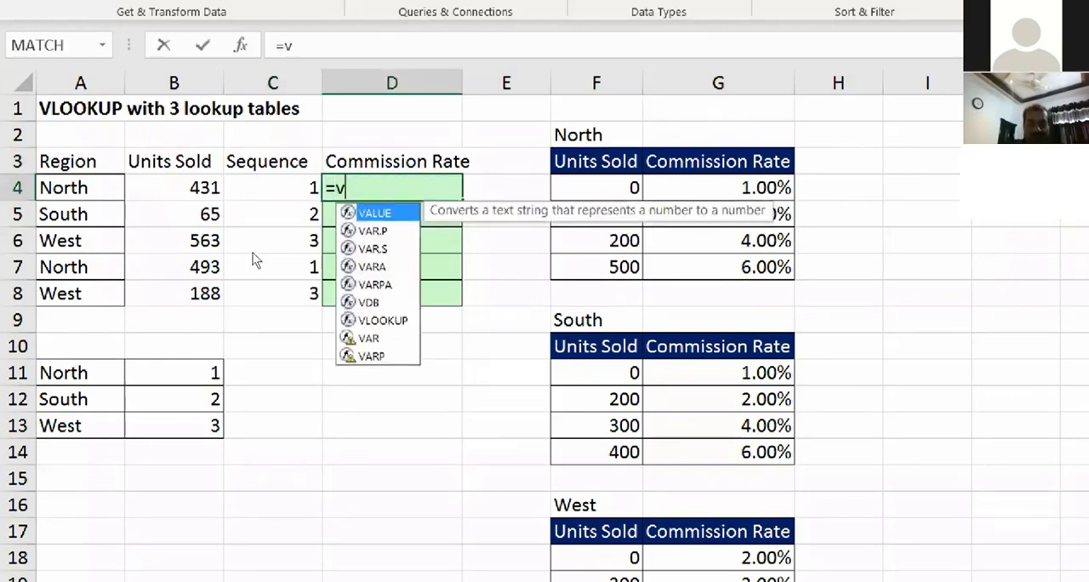
pyautogui.press('Tab')
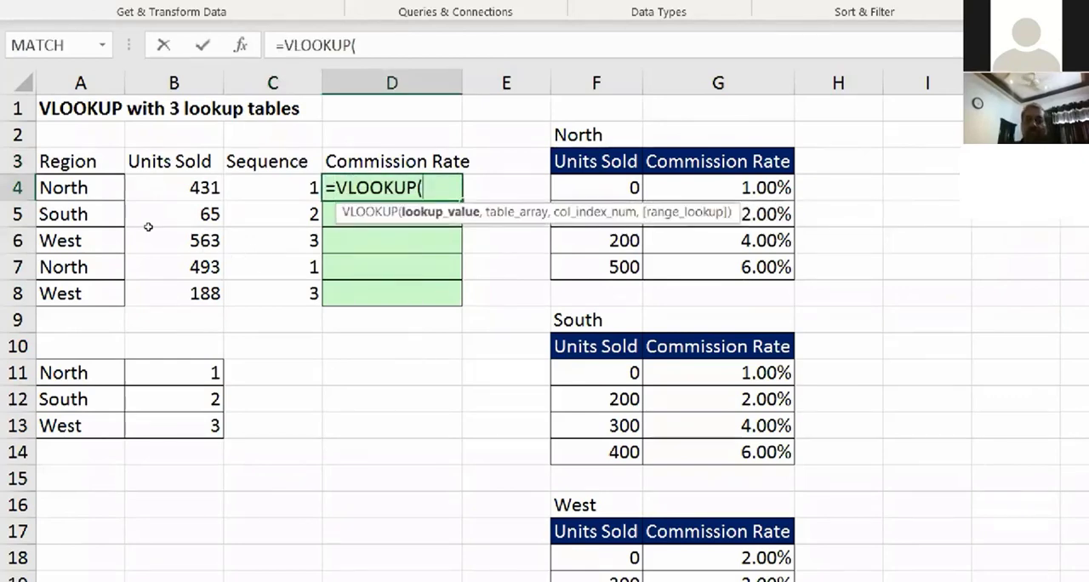
pyautogui.click(187, 189)
pyautogui.write(',')
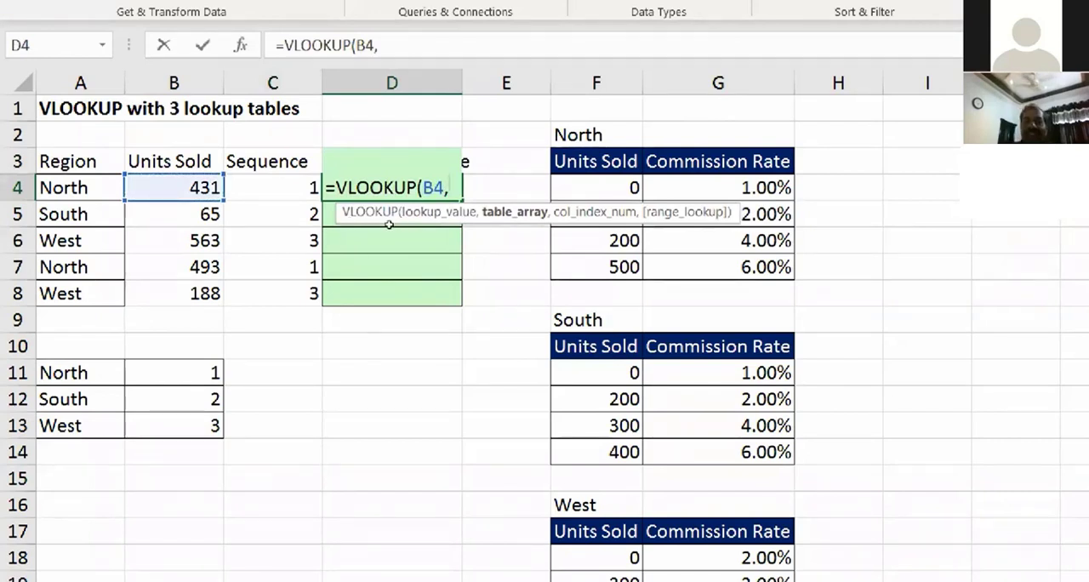
pyautogui.moveTo(595, 187); pyautogui.dragTo(749, 268)
pyautogui.press('F4')
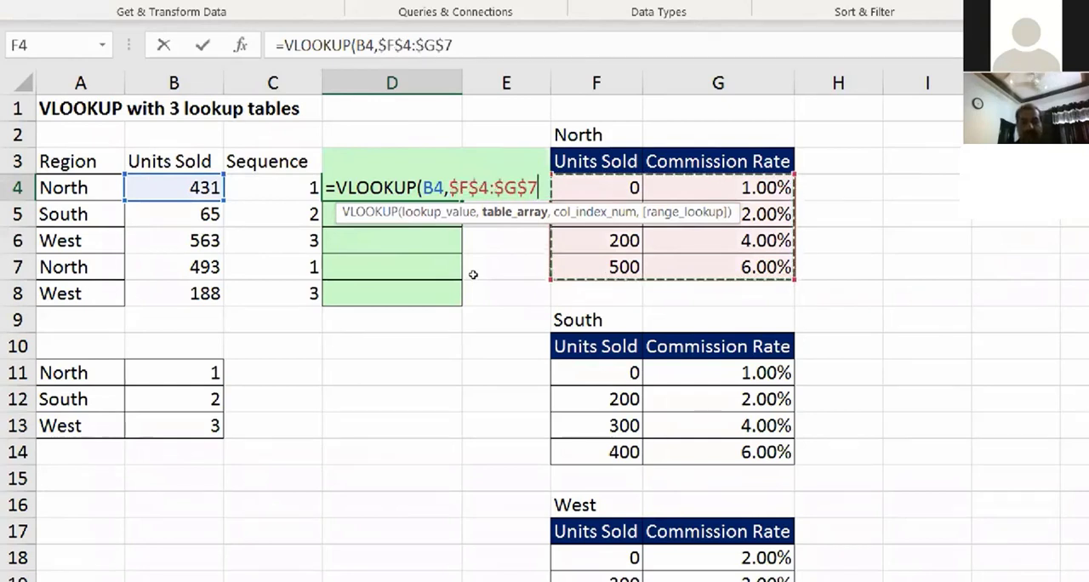
pyautogui.write(',')
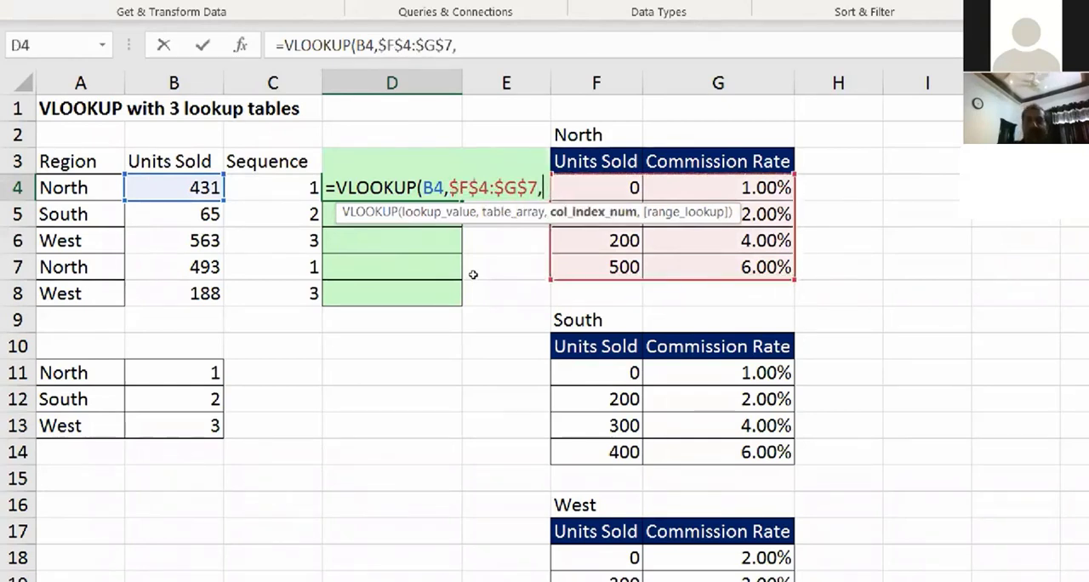
pyautogui.write('2,')
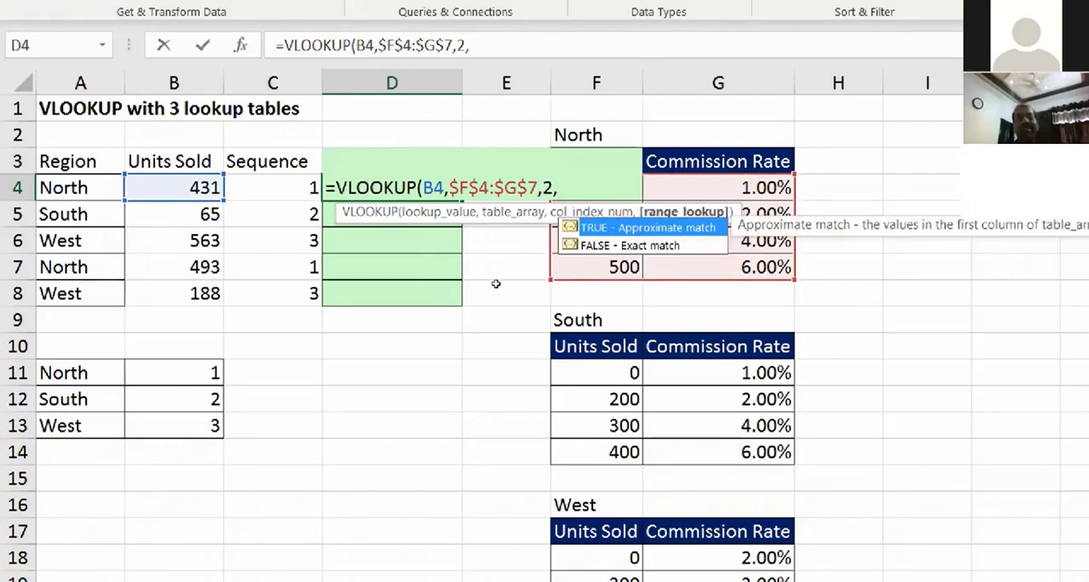
pyautogui.click(491, 46)
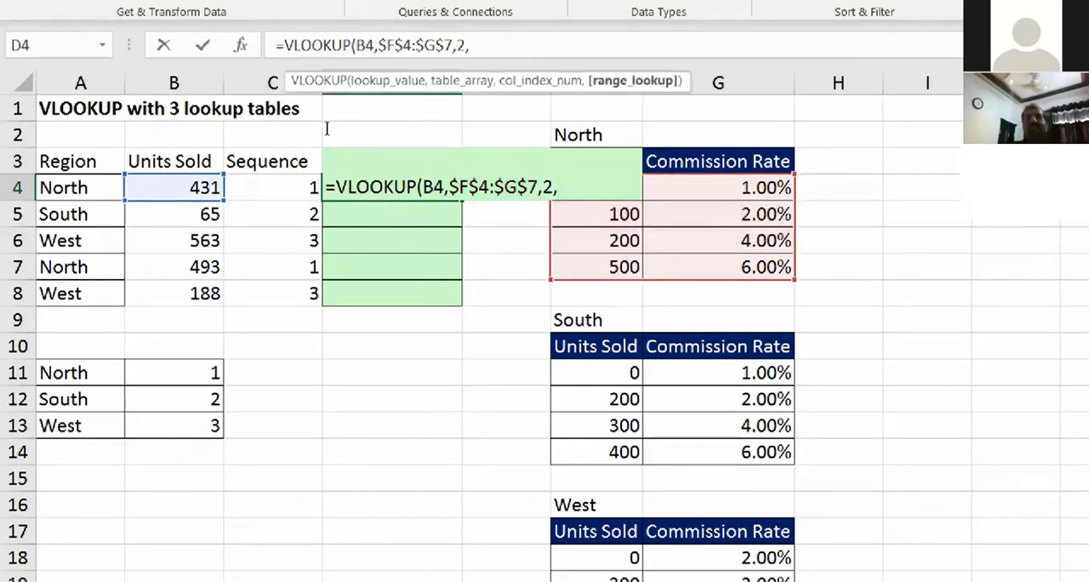
pyautogui.write('1')
pyautogui.press('Return')
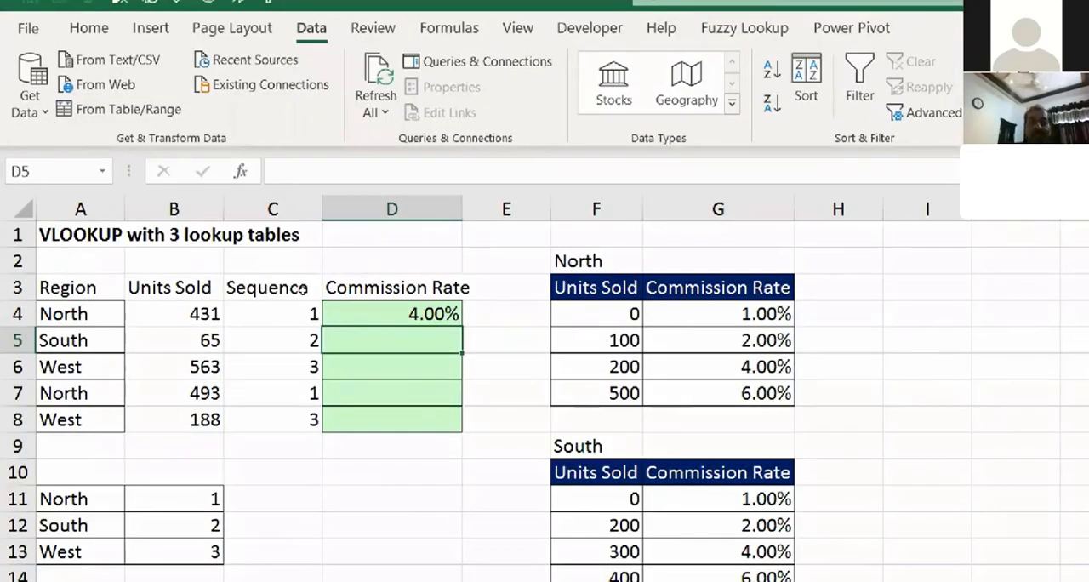
# Step: Fill the commission rate formula from D4 down through D8 and go to the South region entry in A5
pyautogui.press('Up')
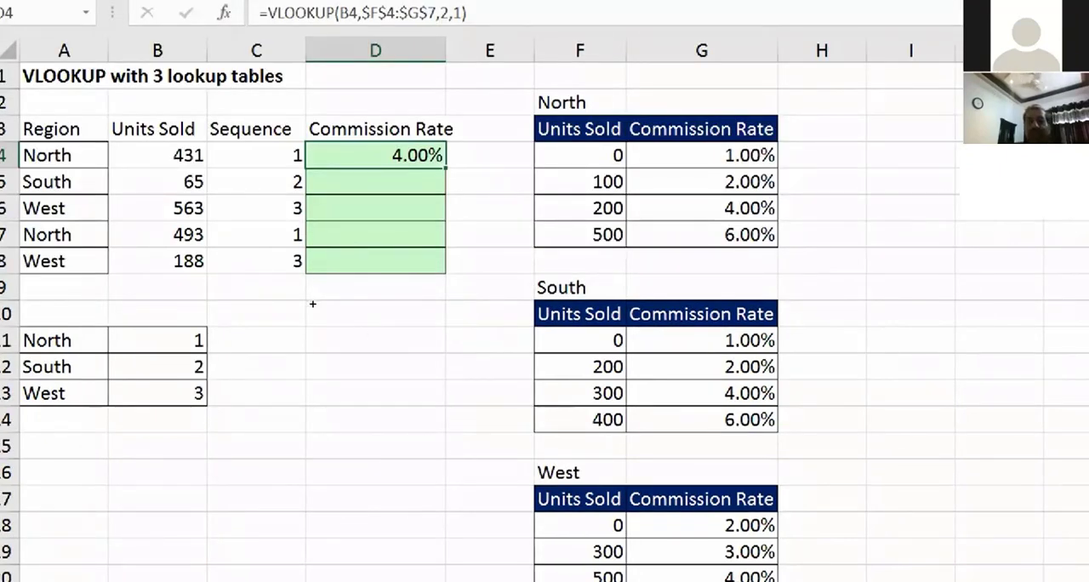
pyautogui.hotkey('ctrl', 'd')
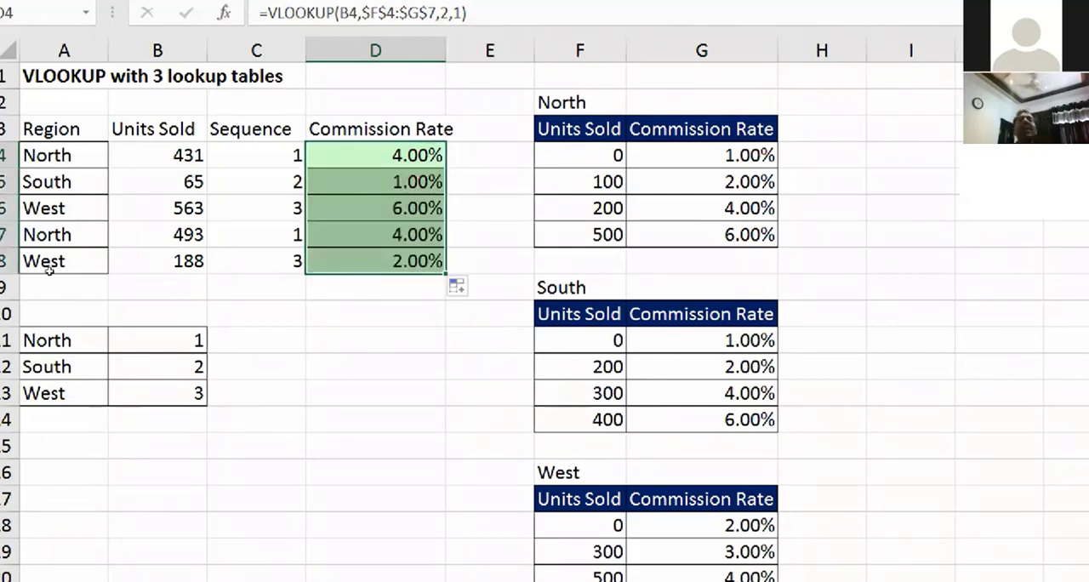
pyautogui.click(61, 184)
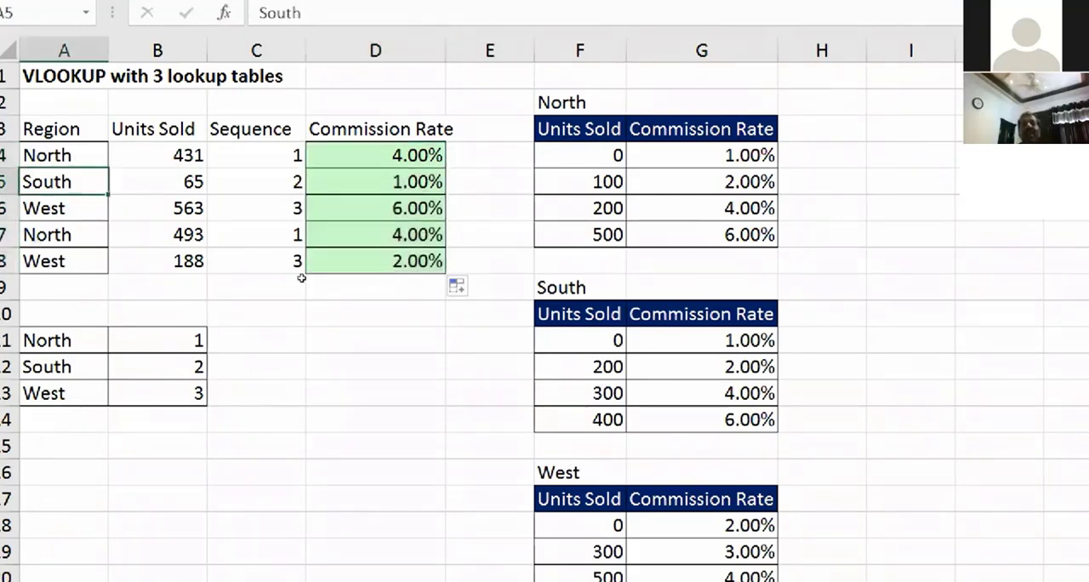
# Step: Set the first two commission rates of the South table, G11 and G12, to 15% and 20%
pyautogui.click(701, 341)
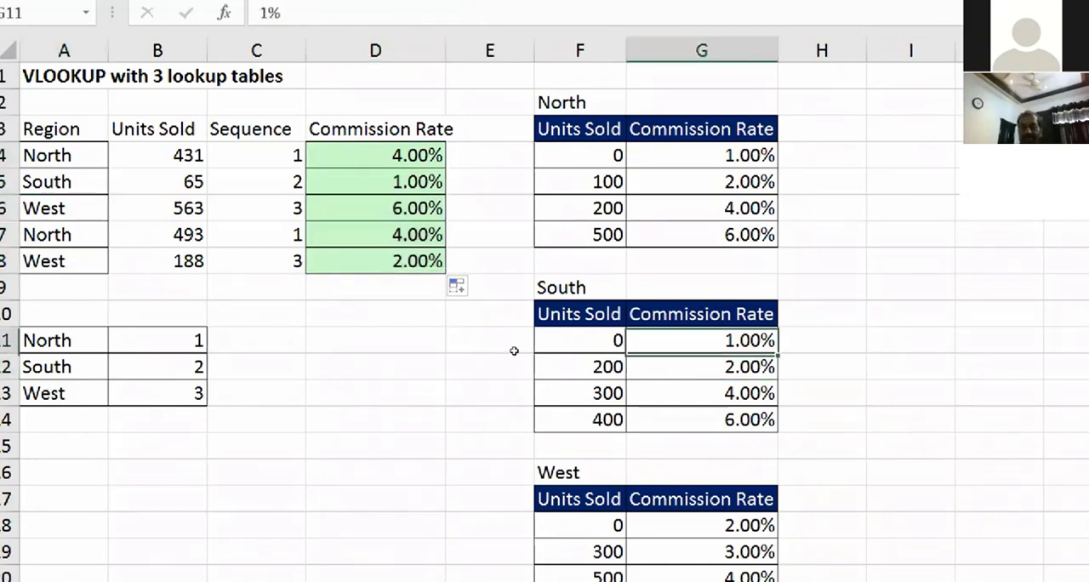
pyautogui.write('100')
pyautogui.press('BackSpace')
pyautogui.press('BackSpace')
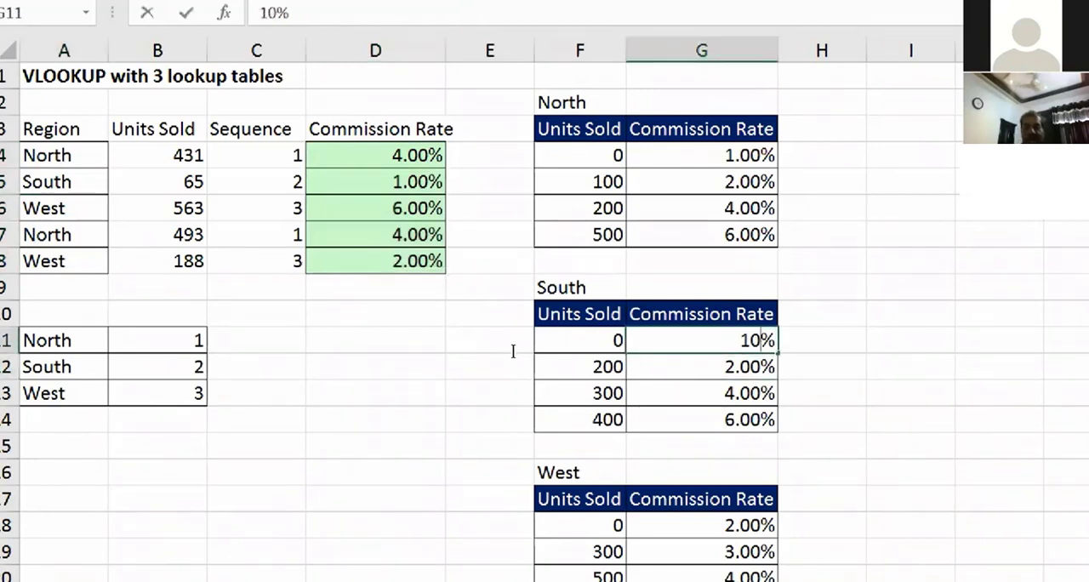
pyautogui.write('5')
pyautogui.press('Return')
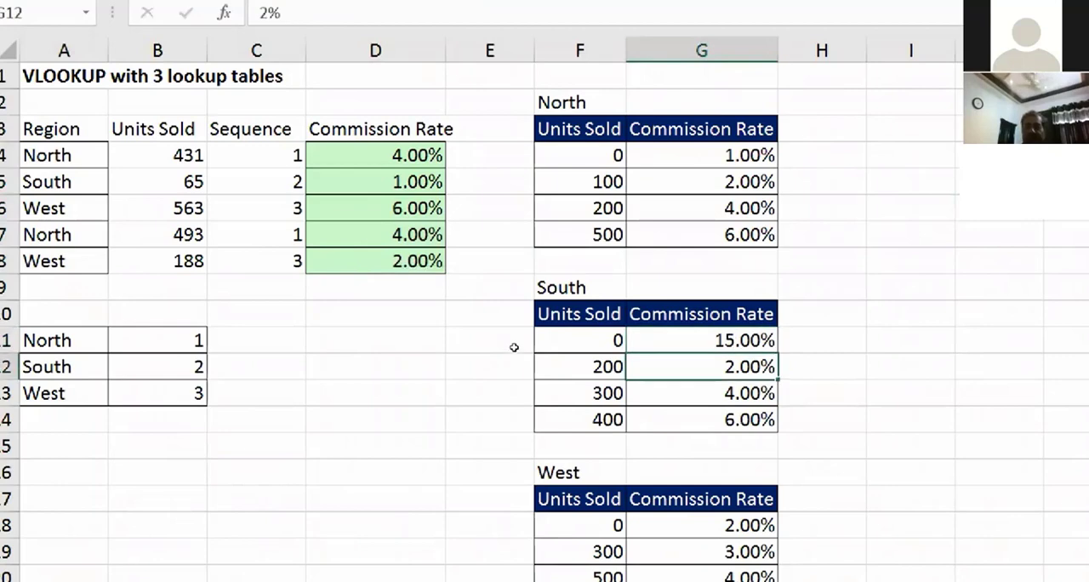
pyautogui.press('Up')
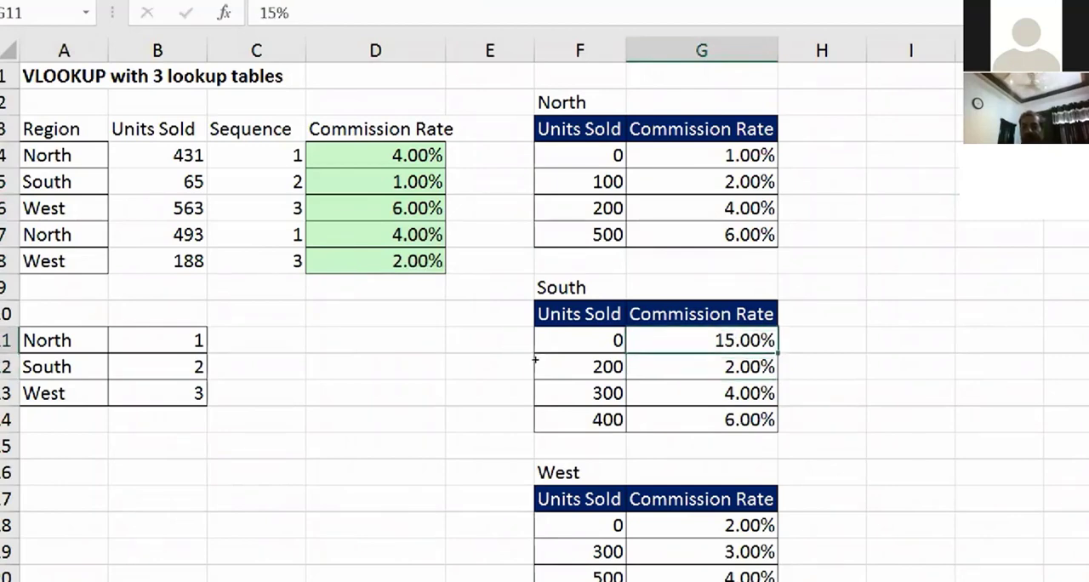
pyautogui.press('Down')
pyautogui.write('20')
pyautogui.press('Return')
# Step: Extend the South table's 15% and 20% rates down through G14 as a series, giving 25% and 30%
pyautogui.write('5')
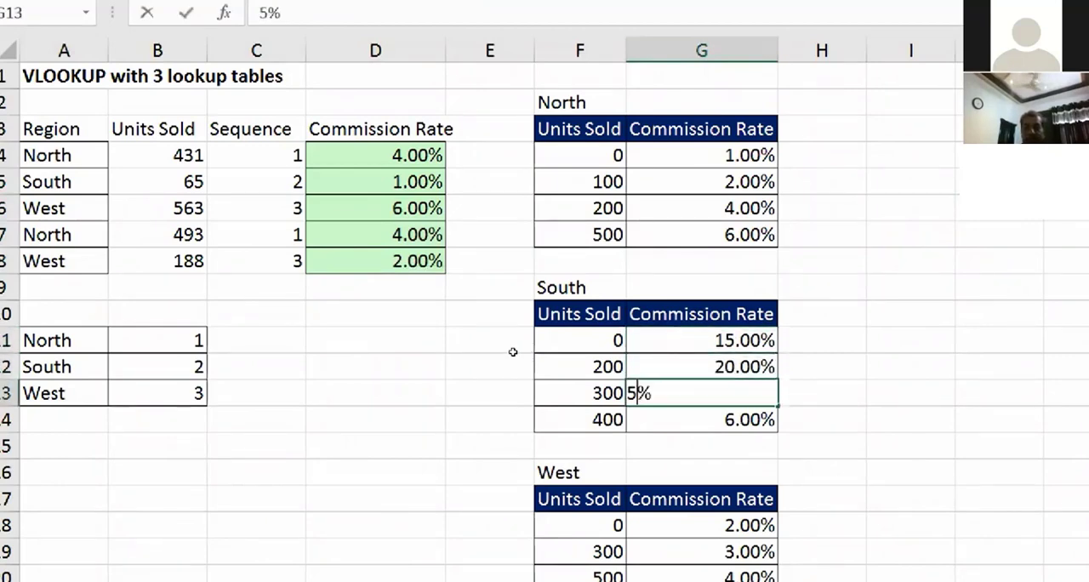
pyautogui.press('Return')
pyautogui.press('Up')
pyautogui.press('Up')
pyautogui.press('Up')
pyautogui.hotkey('shift', 'Down')
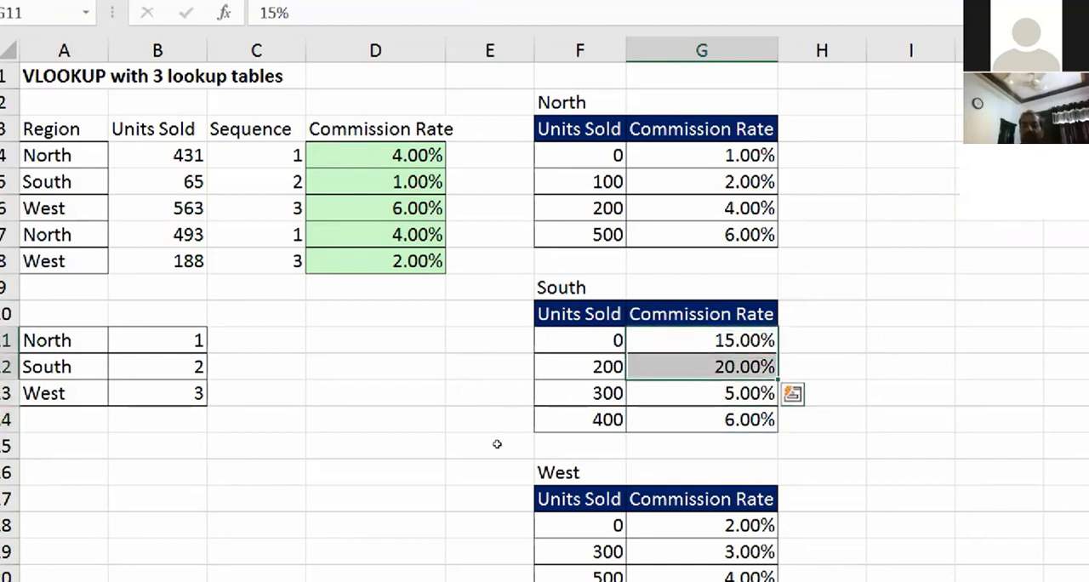
pyautogui.doubleClick(778, 381)
# Step: Set the West table's first commission rate in G18 to 50% and fill the rates below with 150%, 250% and 350%
pyautogui.press('Down')
pyautogui.press('Down')
pyautogui.press('Down')
pyautogui.press('Down')
pyautogui.press('Down')
pyautogui.press('Down')
pyautogui.press('Down')
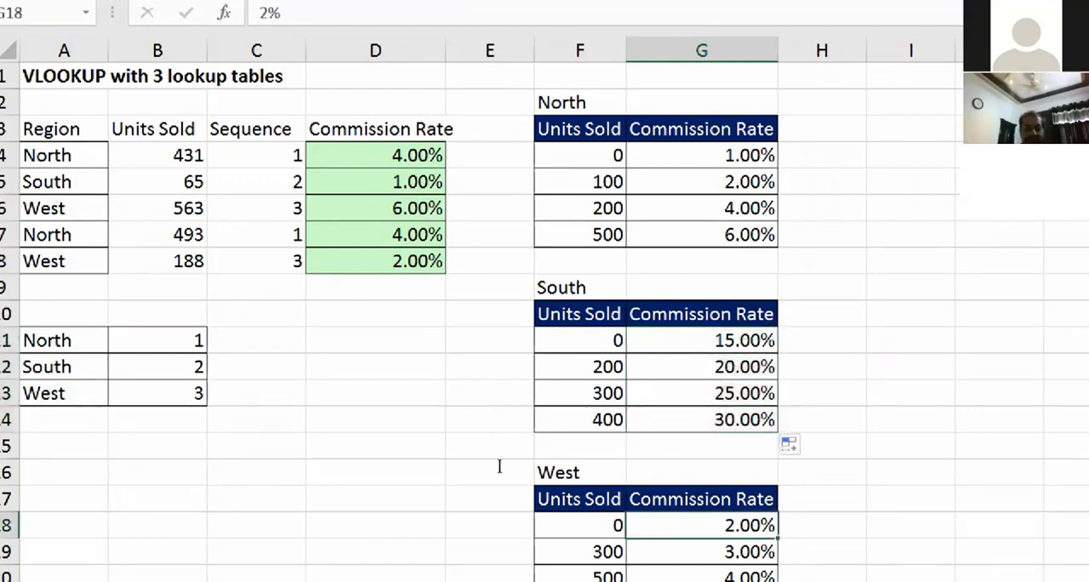
pyautogui.write('50')
pyautogui.press('Return')
pyautogui.press('Up')
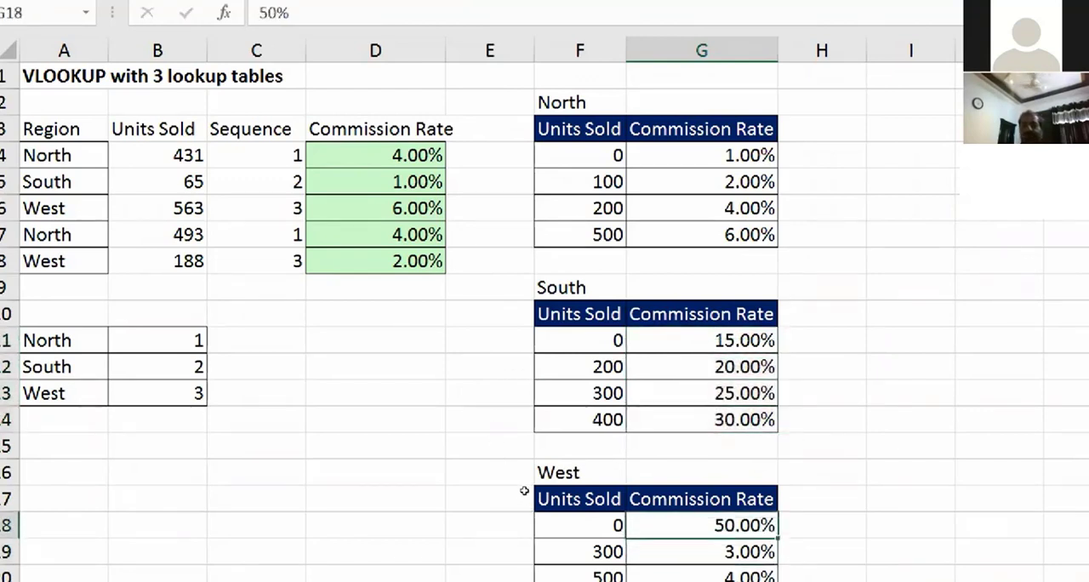
pyautogui.moveTo(778, 538); pyautogui.dragTo(778, 565)
pyautogui.moveTo(523, 533); pyautogui.dragTo(522, 533)
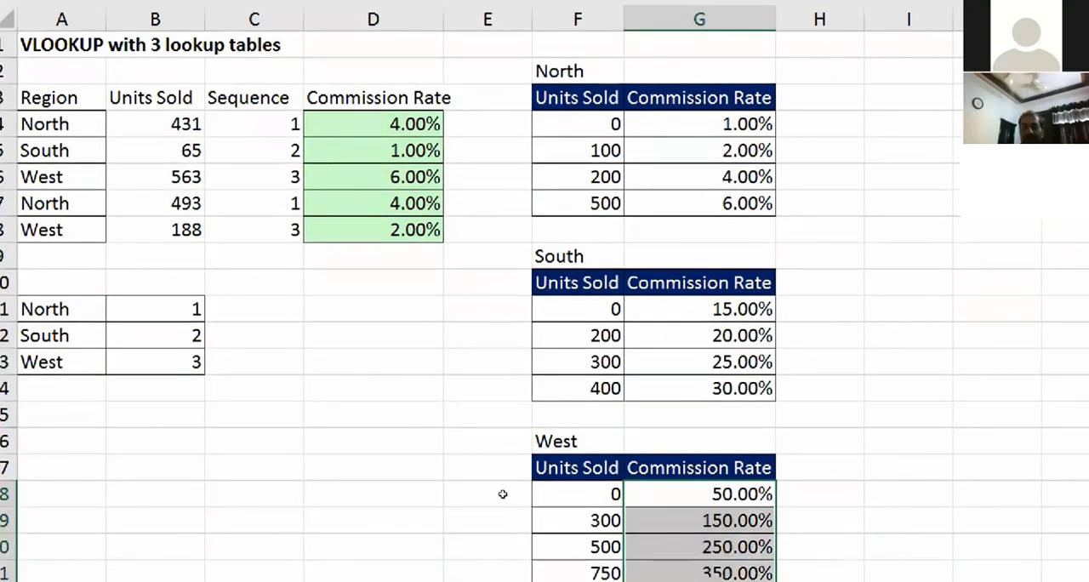
pyautogui.press('Down')
pyautogui.press('Down')
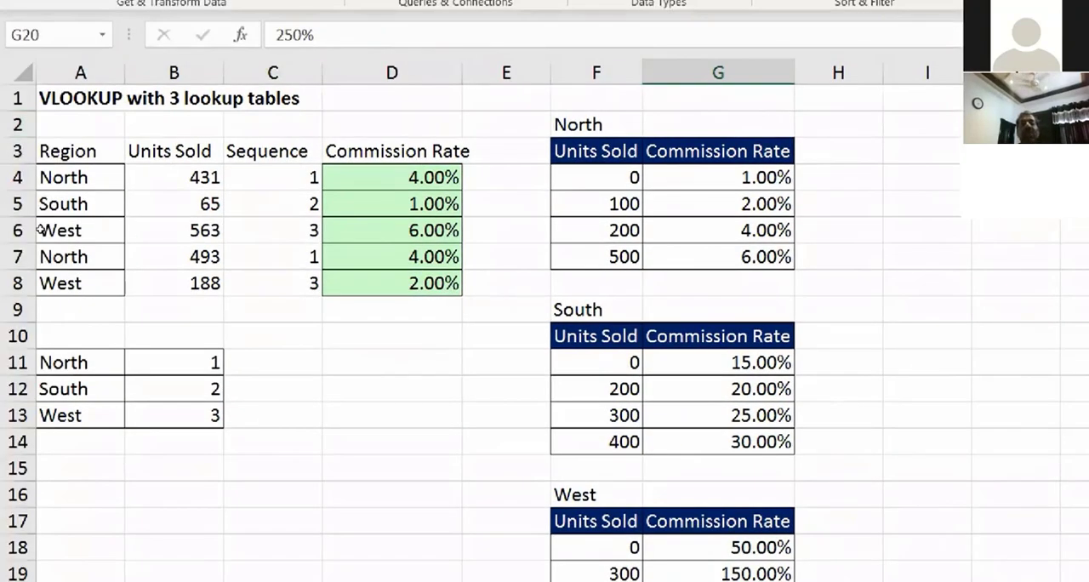
# Step: Review the regions in A4:A7 and the fixed North table range in D4's VLOOKUP formula
pyautogui.click(63, 178)
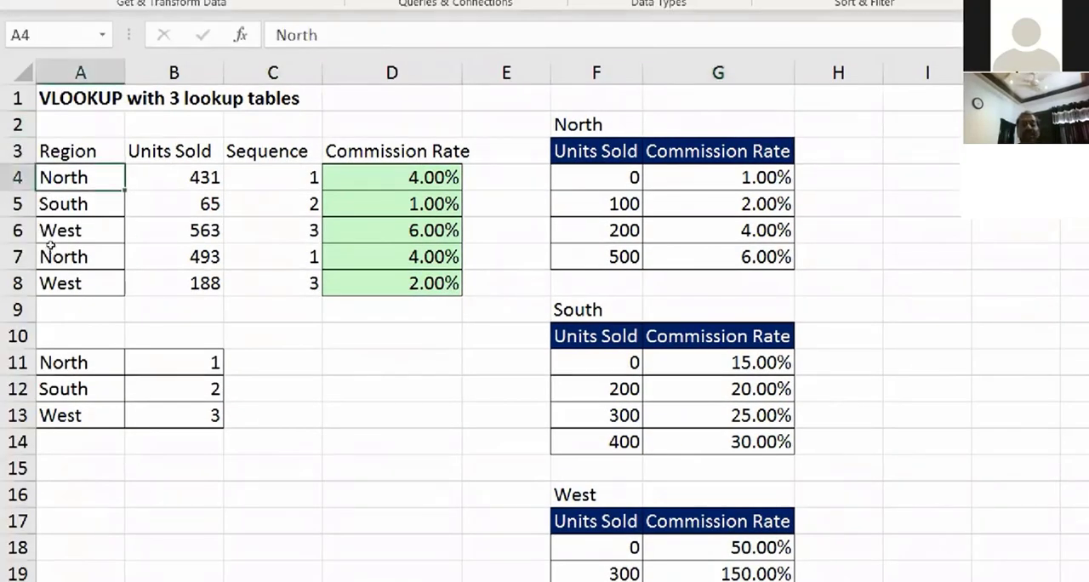
pyautogui.click(63, 205)
pyautogui.click(68, 230)
pyautogui.click(68, 259)
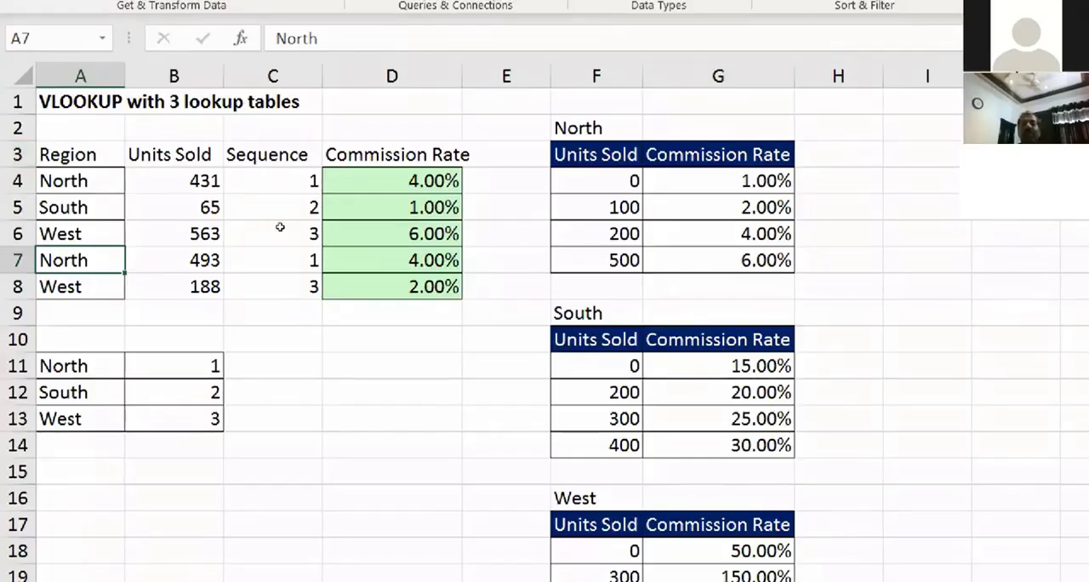
pyautogui.click(374, 181)
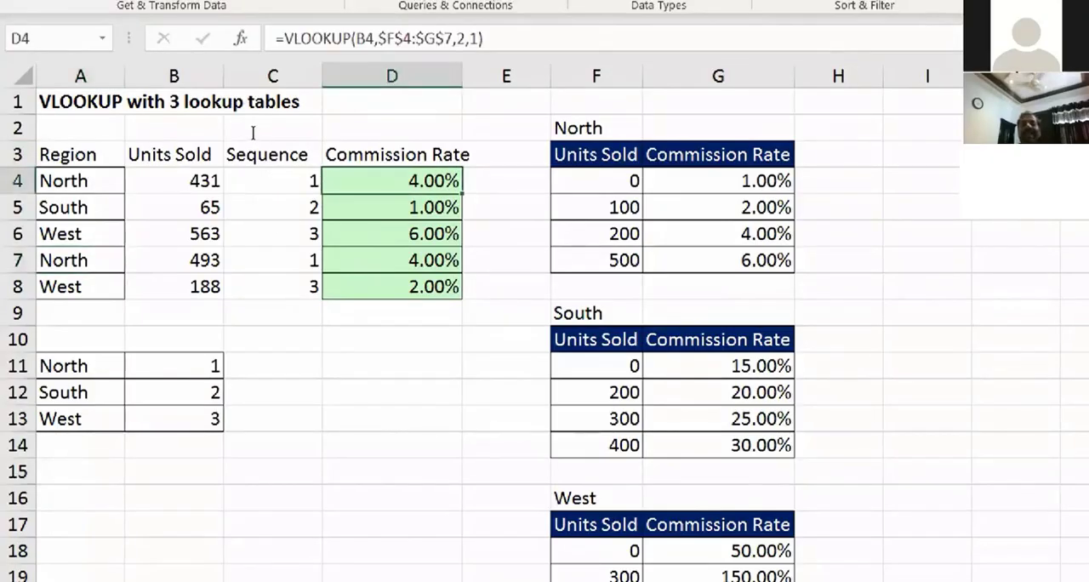
pyautogui.moveTo(379, 39); pyautogui.dragTo(444, 39)
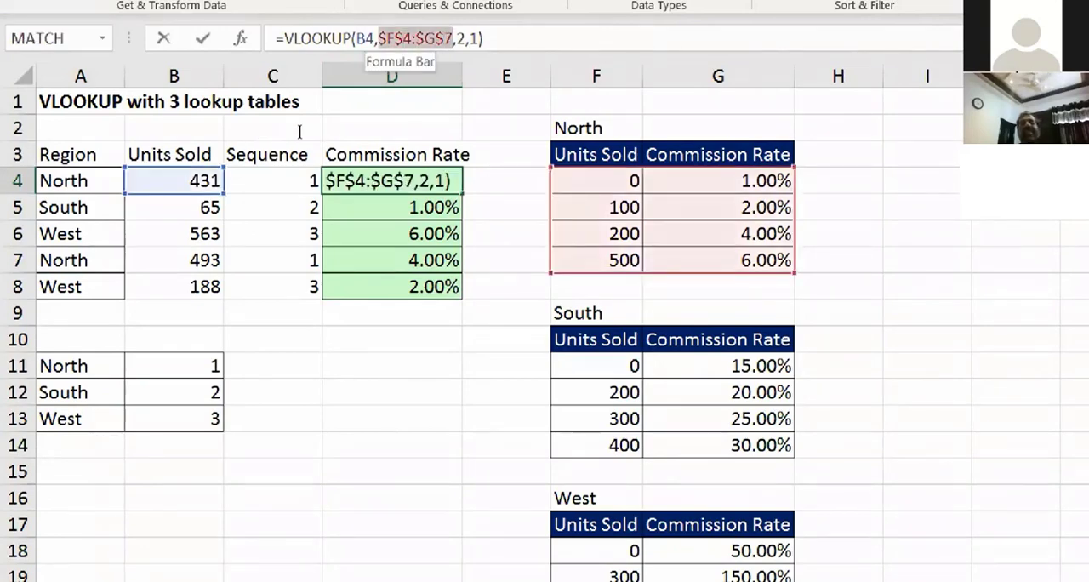
pyautogui.hotkey('shift', 'Right')
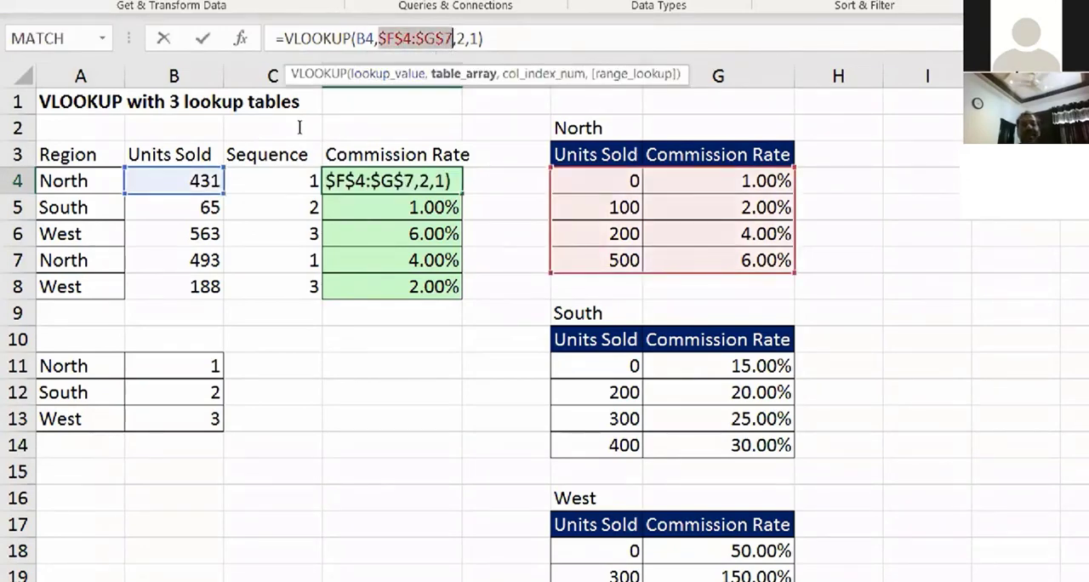
pyautogui.press('Right')
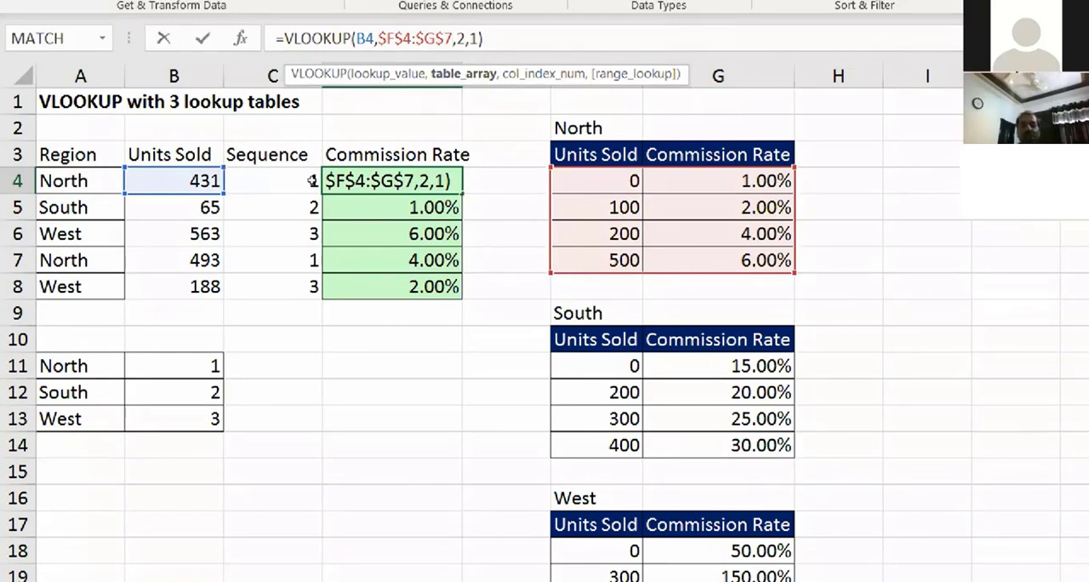
pyautogui.hotkey('ctrl', 'Return')
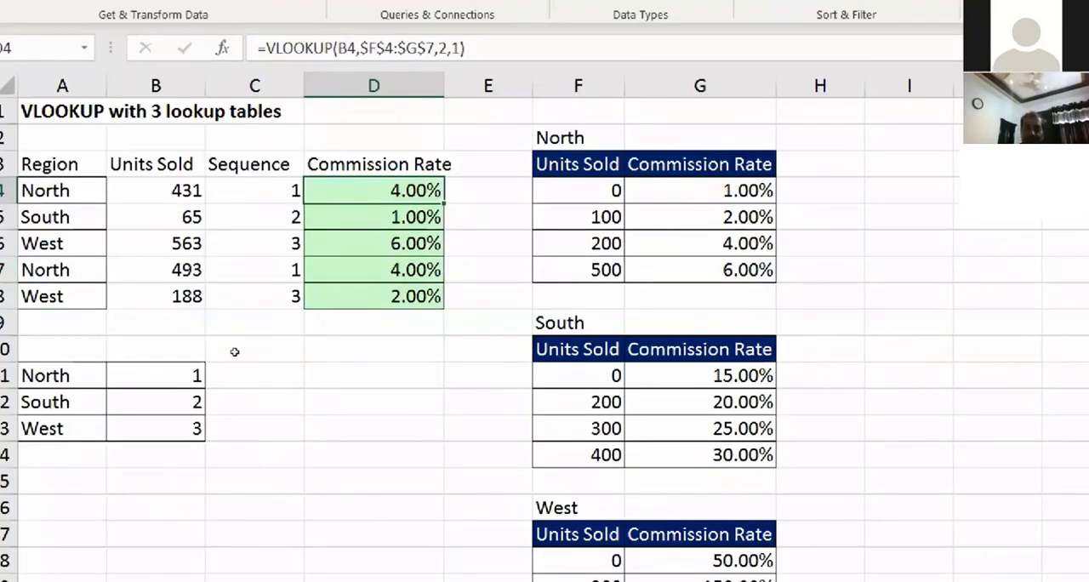
# Step: Start a CHOOSE function in D11 through its function arguments dialog, with C4 as the index number
pyautogui.press('Down')
pyautogui.press('Down')
pyautogui.press('Down')
pyautogui.press('Down')
pyautogui.press('Down')
pyautogui.press('Down')
pyautogui.press('Down')
pyautogui.write('=choose')
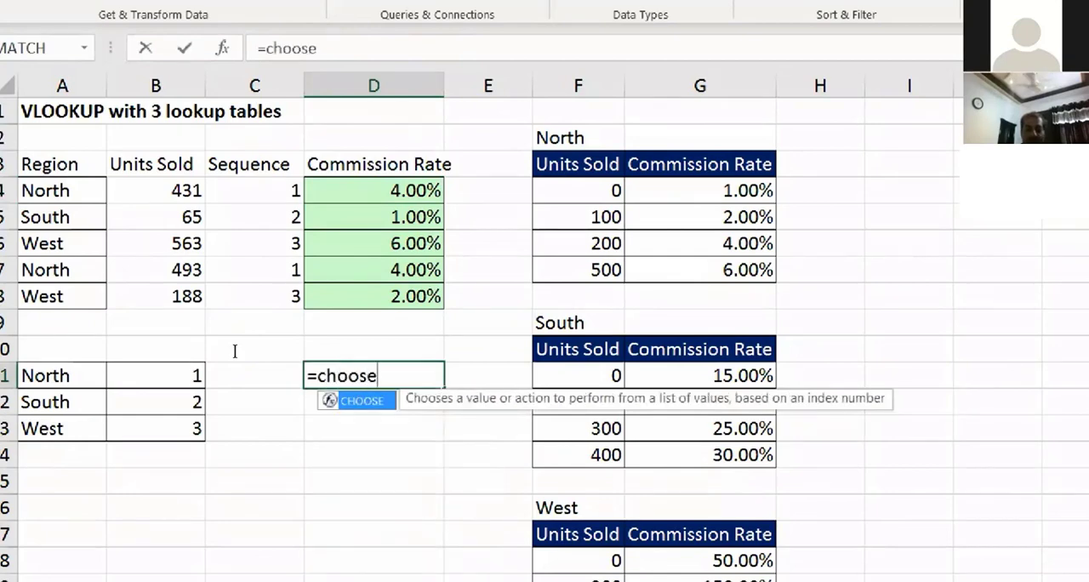
pyautogui.write('(')
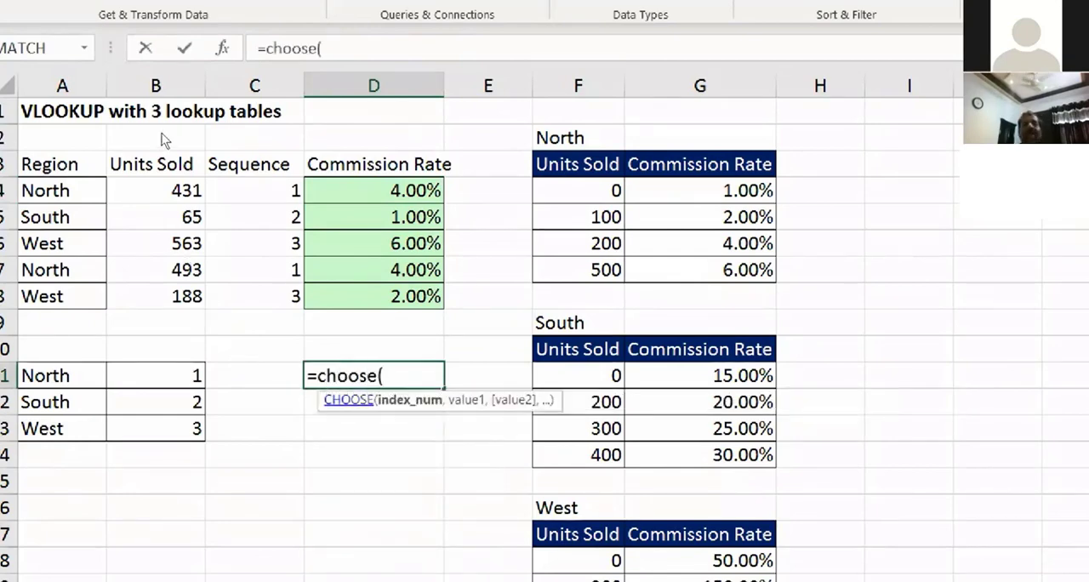
pyautogui.hotkey('ctrl', 'a')
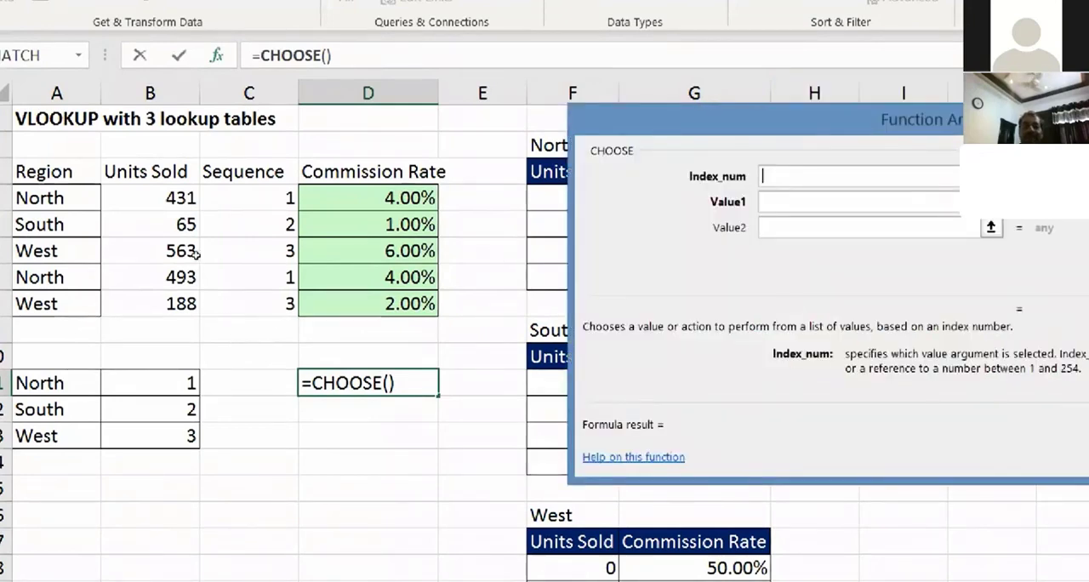
pyautogui.click(213, 199)
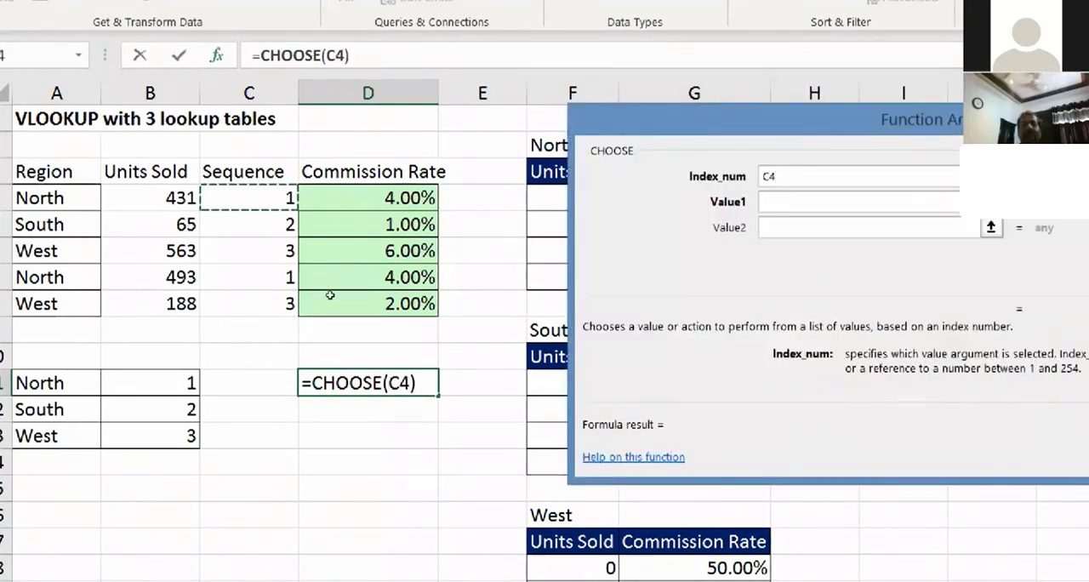
# Step: Set the three CHOOSE values to the North, South and West table ranges F4:G7, F11:G14 and F18:G21
pyautogui.press('Tab')
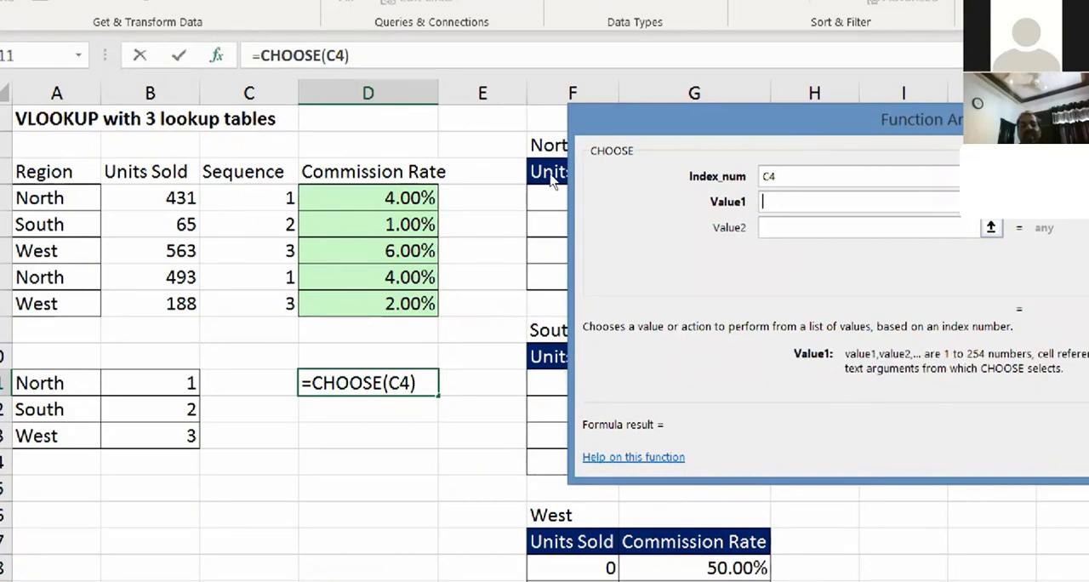
pyautogui.moveTo(730, 209); pyautogui.dragTo(1009, 255)
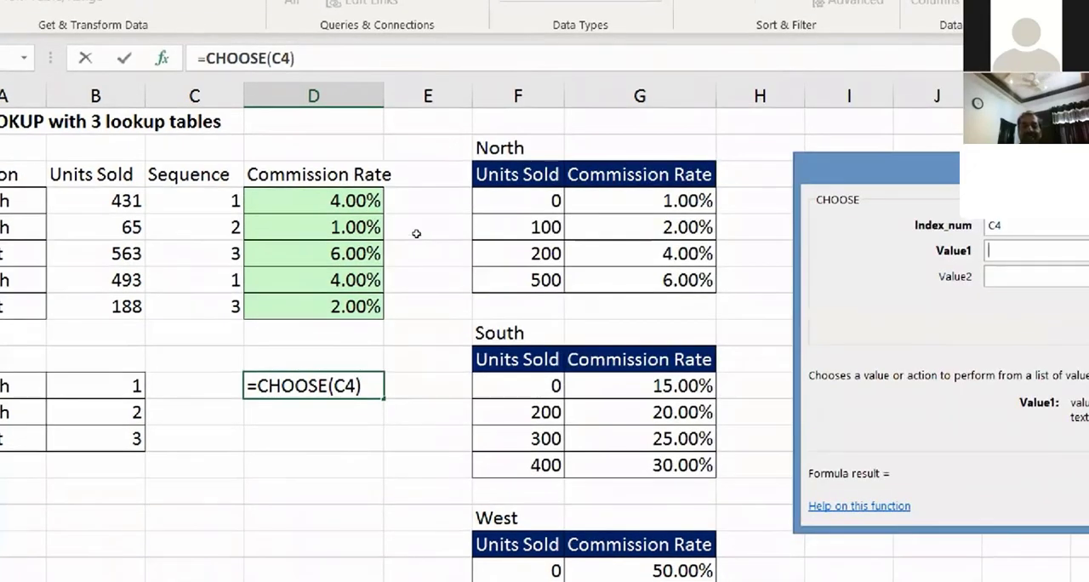
pyautogui.moveTo(552, 199); pyautogui.dragTo(637, 292)
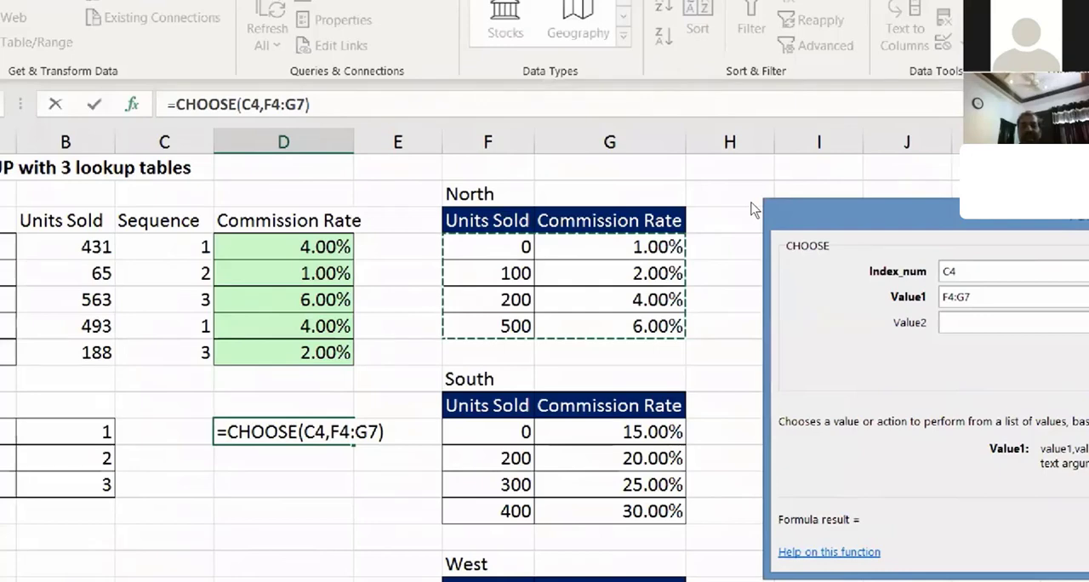
pyautogui.moveTo(753, 210); pyautogui.dragTo(510, 175)
pyautogui.press('Tab')
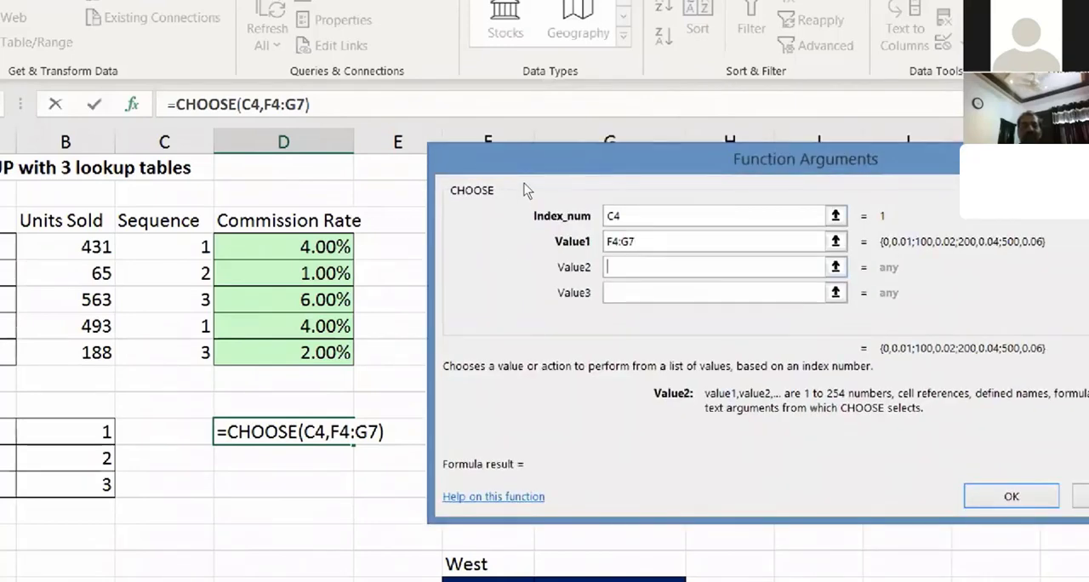
pyautogui.moveTo(521, 169); pyautogui.dragTo(999, 189)
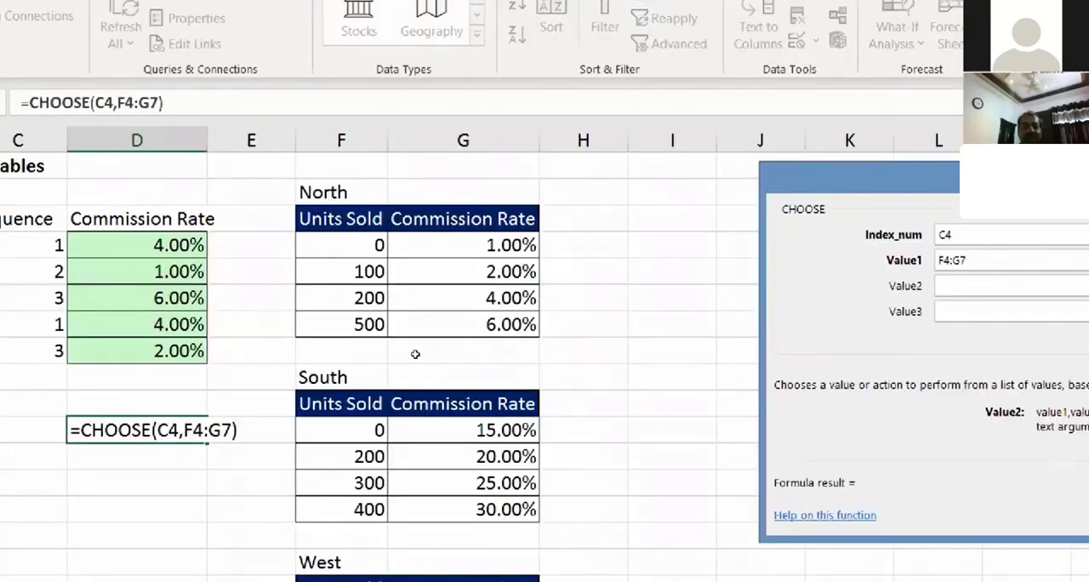
pyautogui.moveTo(357, 430); pyautogui.dragTo(515, 511)
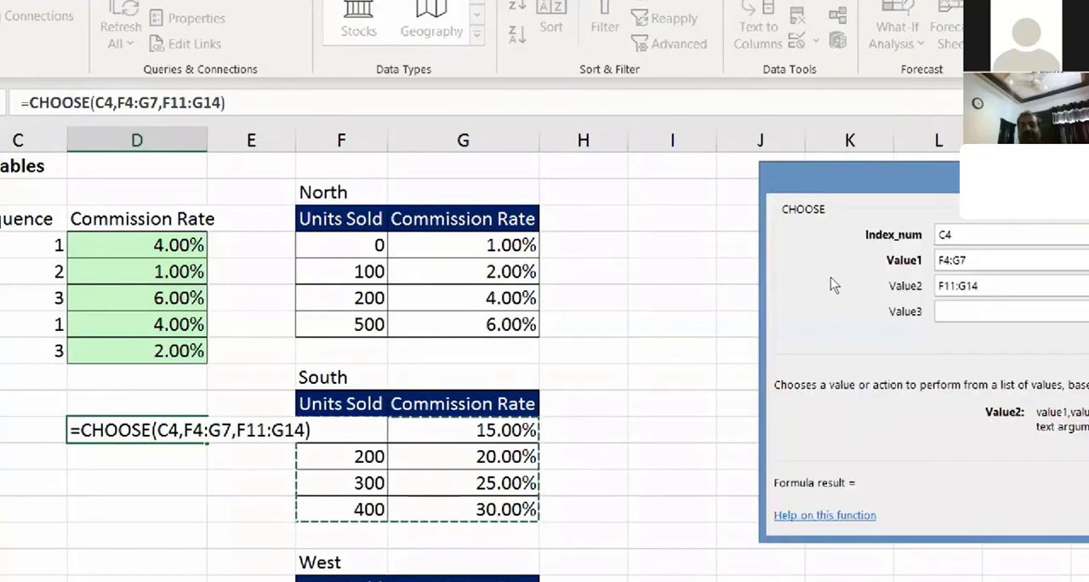
pyautogui.press('Tab')
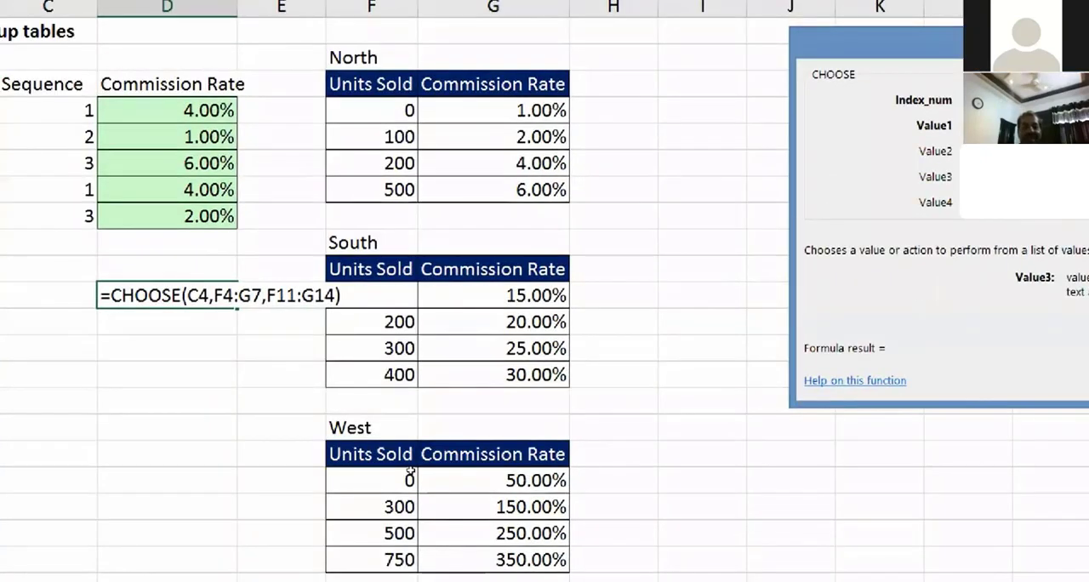
pyautogui.moveTo(395, 528); pyautogui.dragTo(481, 547)
pyautogui.moveTo(492, 504); pyautogui.dragTo(492, 503)
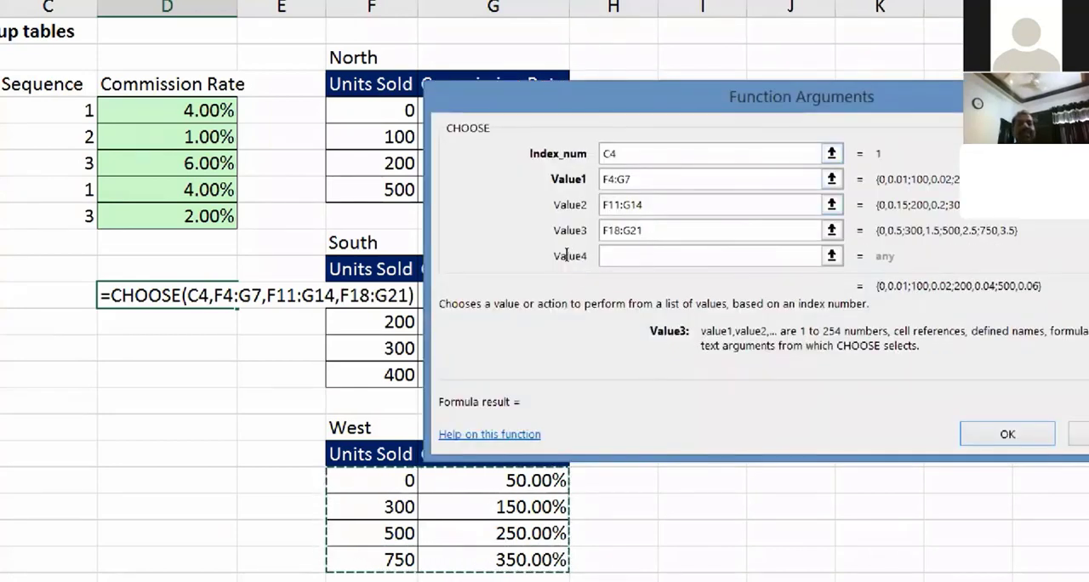
# Step: Replace the CHOOSE index number with 1 to test which table array it returns
pyautogui.hotkey('shift', 'Tab')
pyautogui.hotkey('shift', 'Tab')
pyautogui.hotkey('shift', 'Tab')
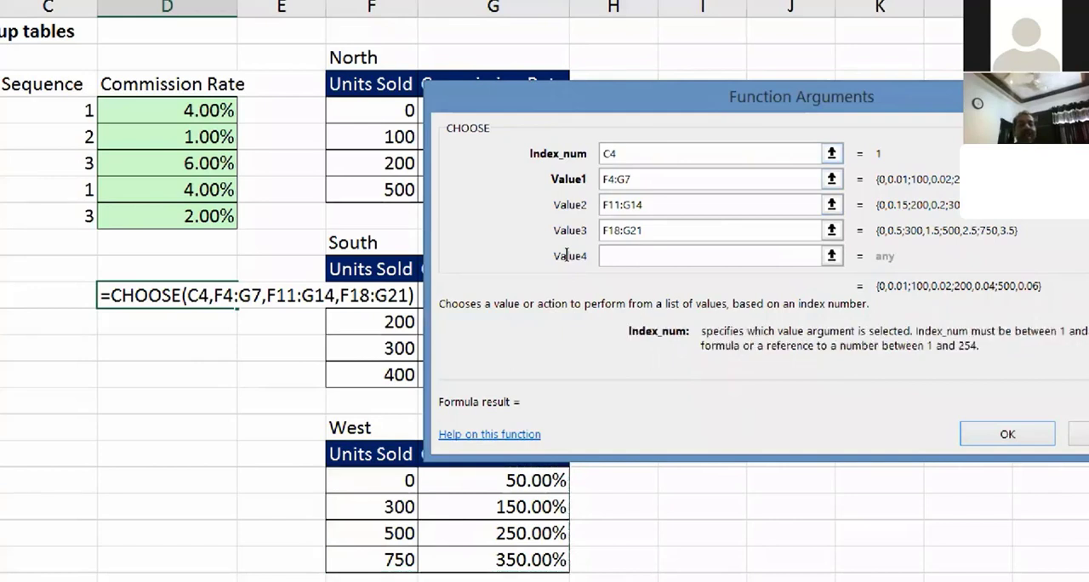
pyautogui.press('BackSpace')
pyautogui.press('BackSpace')
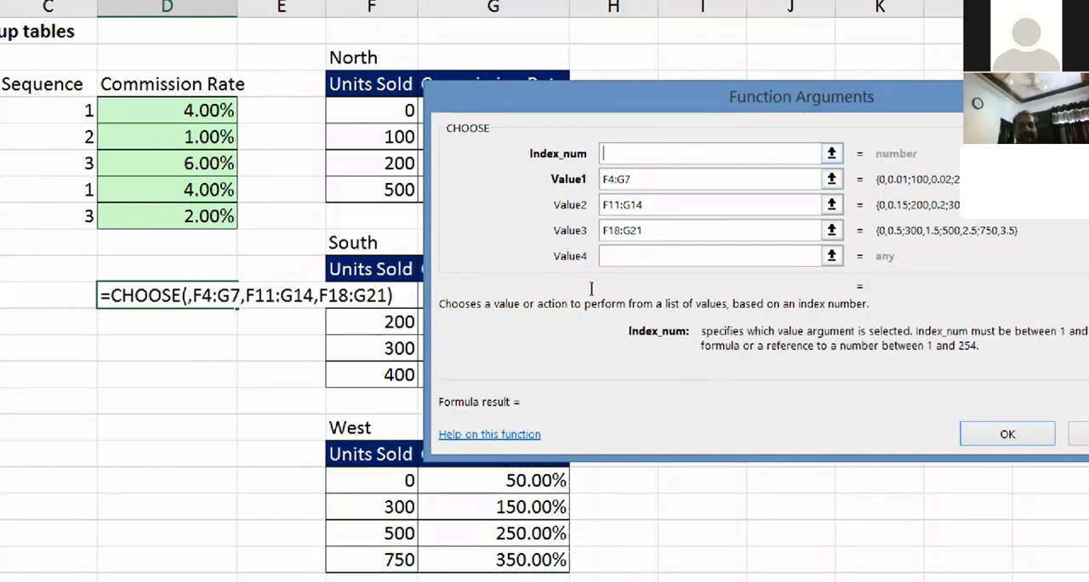
pyautogui.write('1')
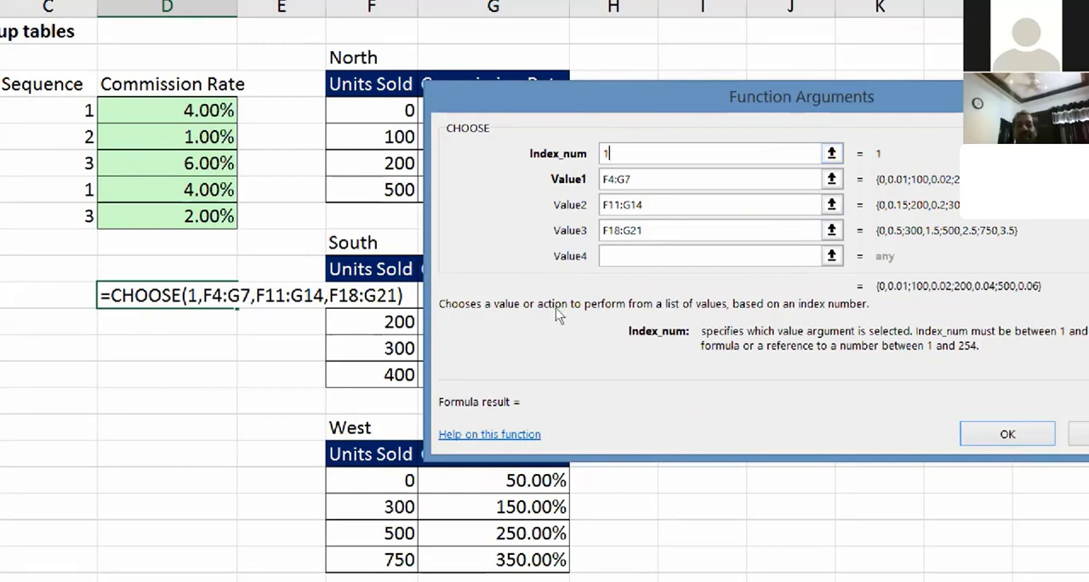
pyautogui.moveTo(913, 280); pyautogui.dragTo(555, 308)
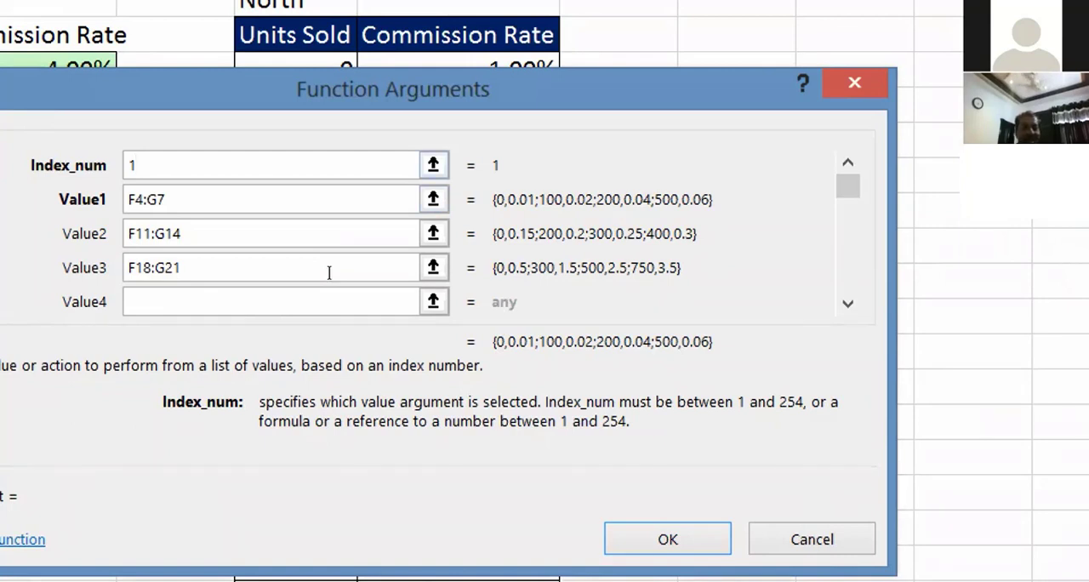
# Step: Test the index numbers 2 and 3 in the CHOOSE function, and clear the trial formula from D11
pyautogui.press('BackSpace')
pyautogui.write('2')
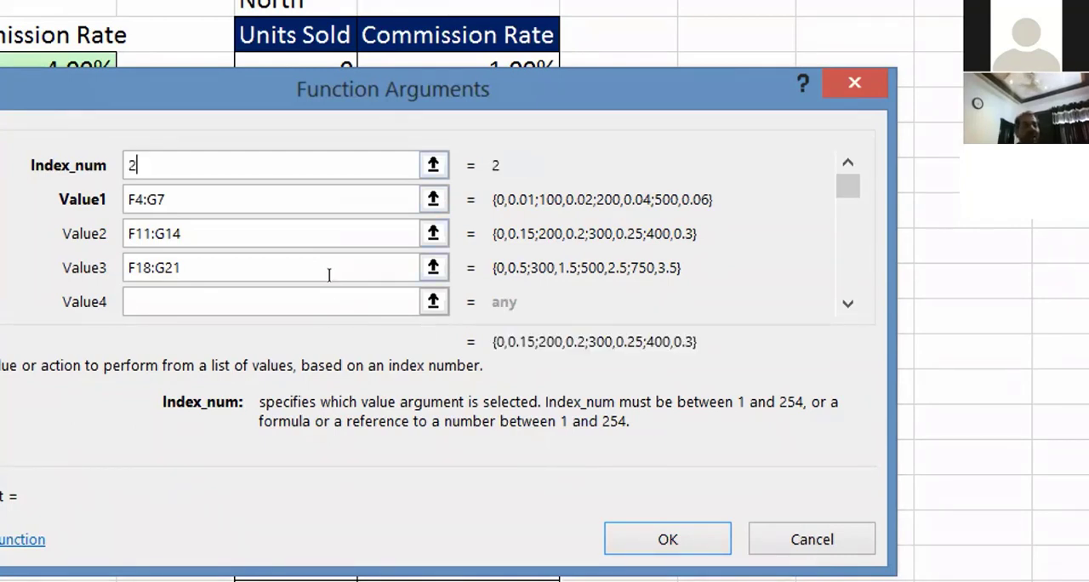
pyautogui.press('BackSpace')
pyautogui.write('3')
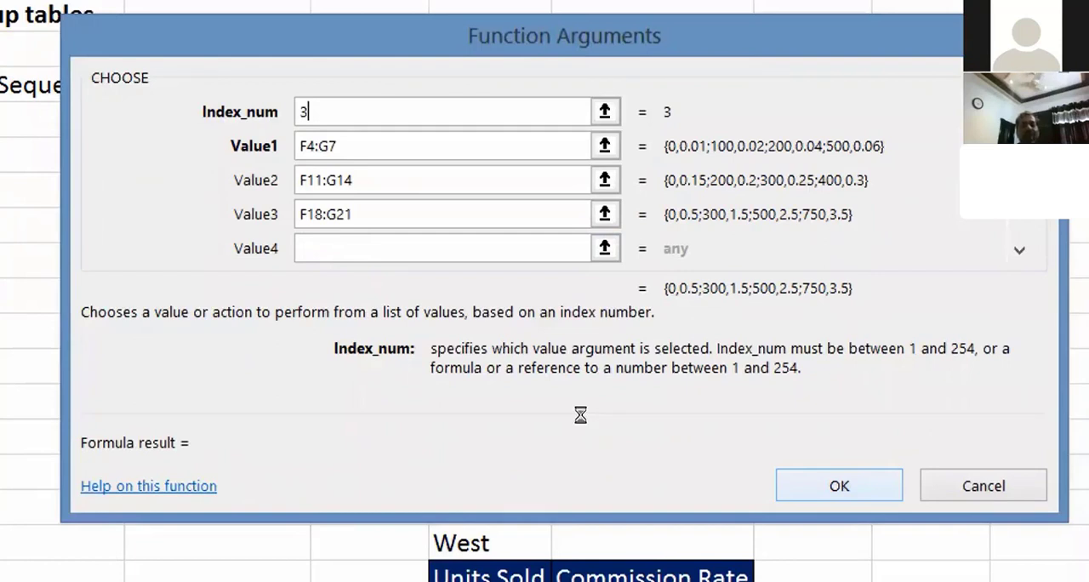
pyautogui.press('Return')
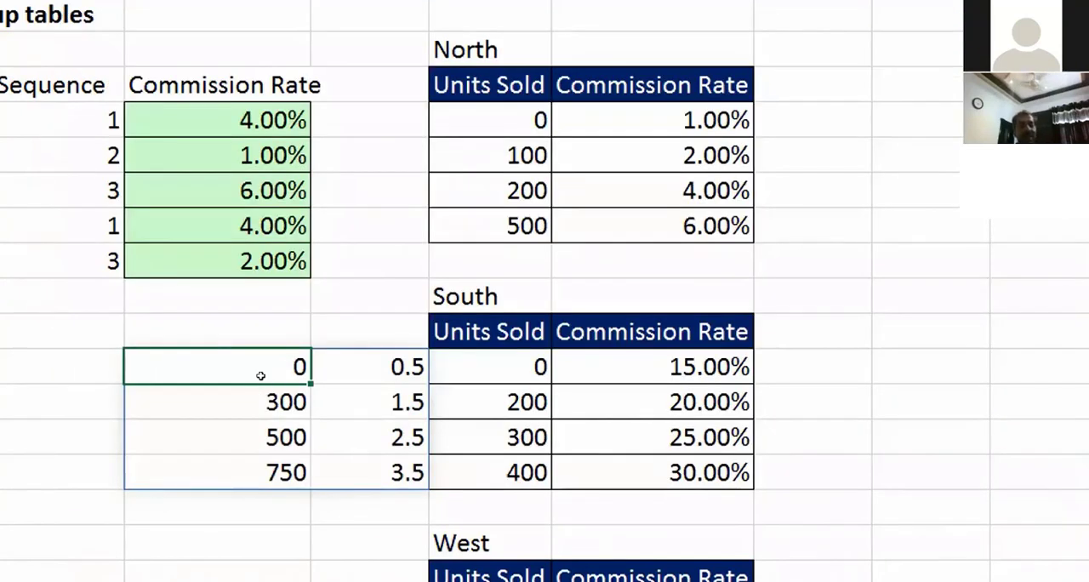
pyautogui.press('Delete')
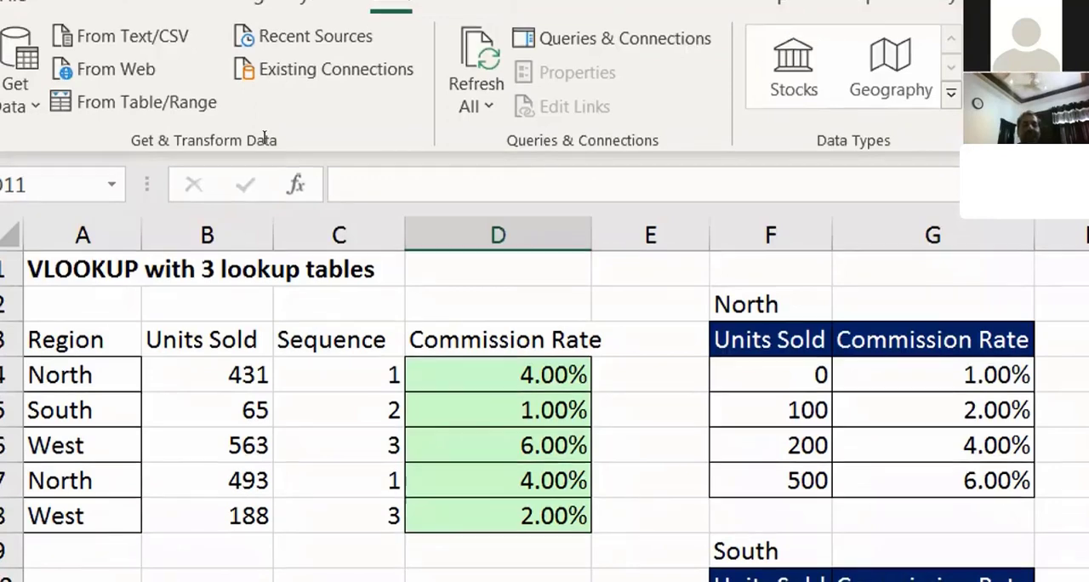
# Step: Insert a CHOOSE function before the table range in D4's VLOOKUP formula, with C4 as its index number
pyautogui.click(465, 375)
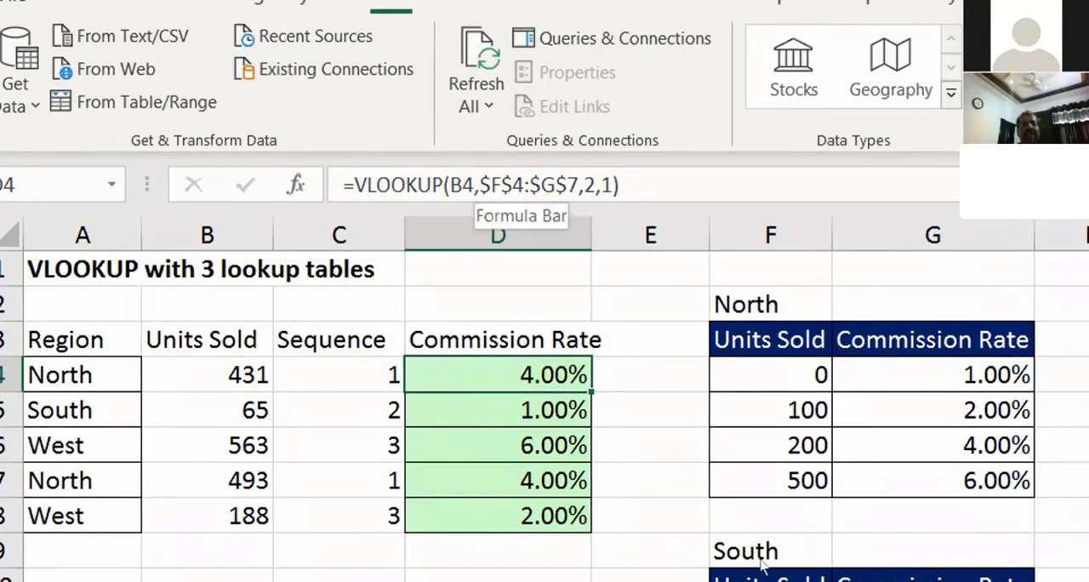
pyautogui.click(497, 186)
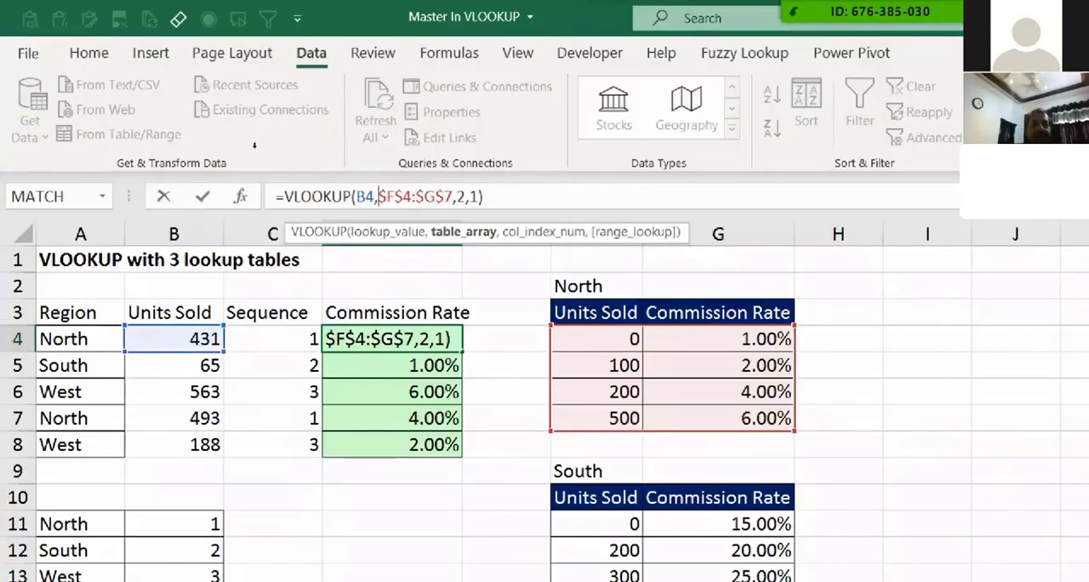
pyautogui.write('choo')
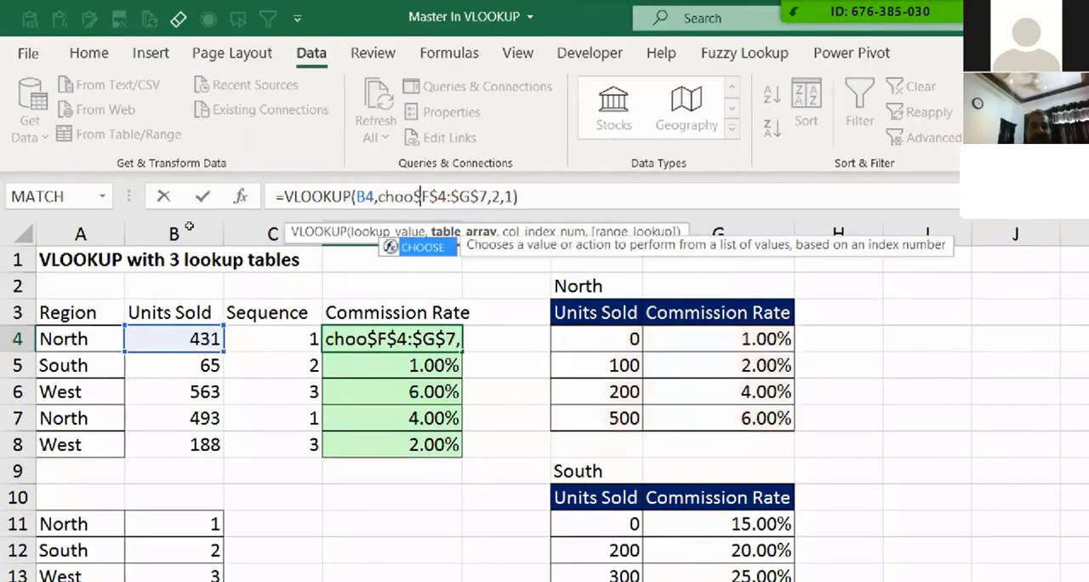
pyautogui.write('se(')
pyautogui.click(272, 339)
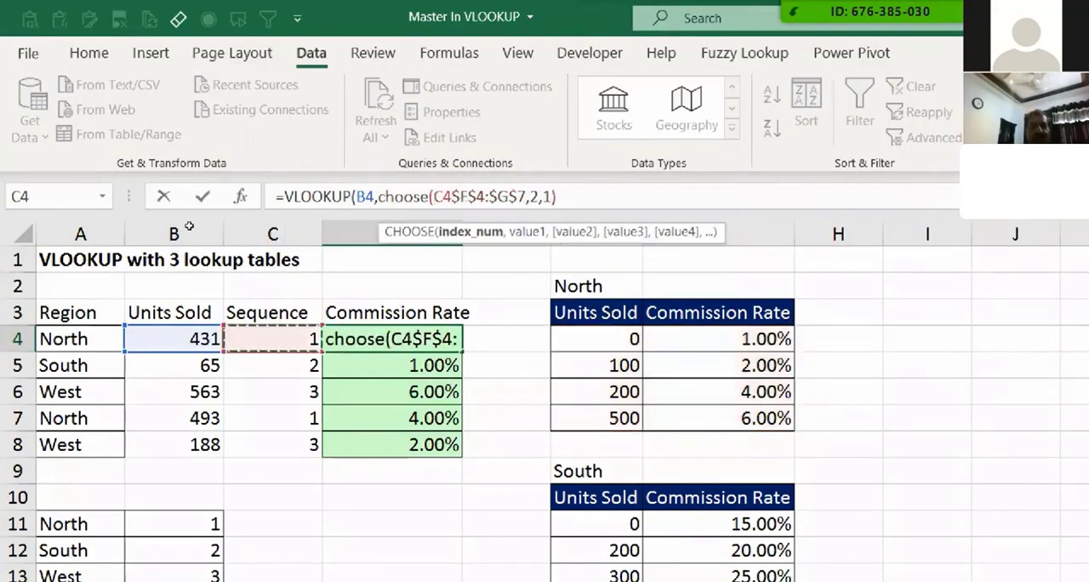
pyautogui.write(',')
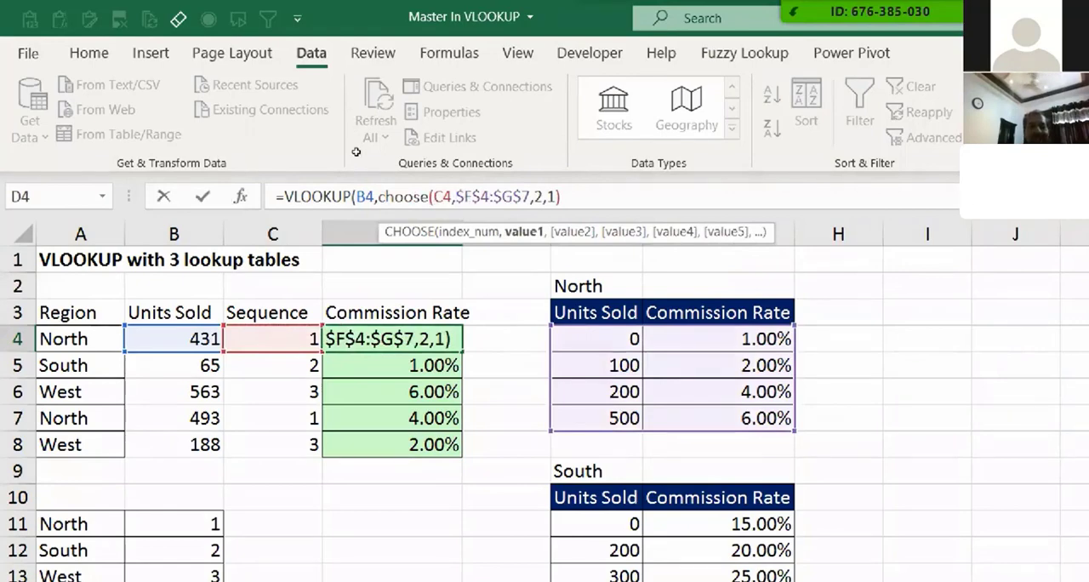
# Step: Add the South table as the second CHOOSE value after $F$4:$G$7, using the absolute range $F$11:$G$14
pyautogui.press('Right')
pyautogui.press('Right')
pyautogui.press('Right')
pyautogui.press('Right')
pyautogui.press('Right')
pyautogui.press('Right')
pyautogui.press('Right')
pyautogui.press('Right')
pyautogui.press('Right')
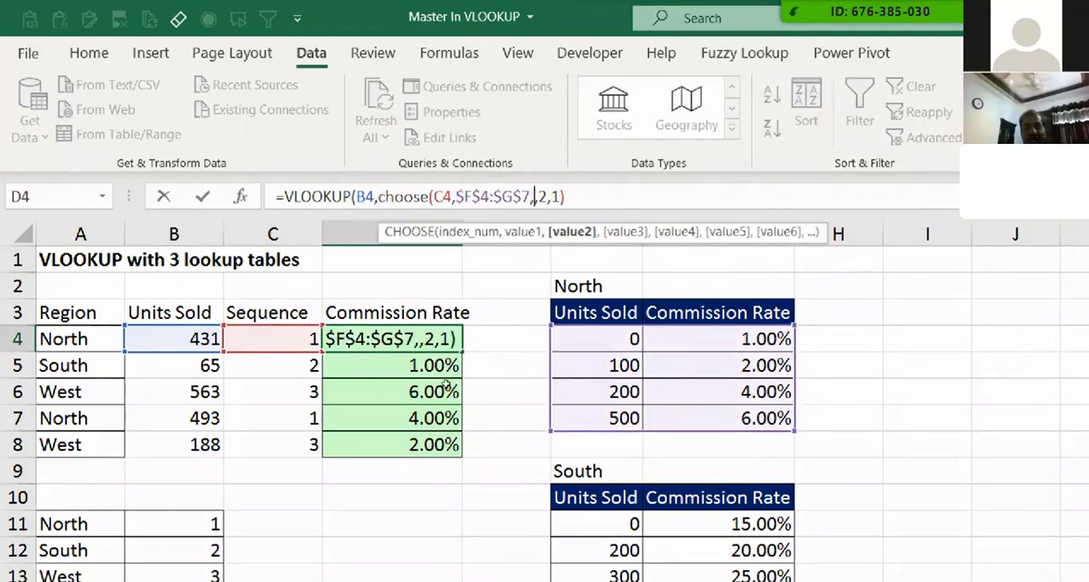
pyautogui.write(',')
pyautogui.moveTo(596, 524); pyautogui.dragTo(647, 551)
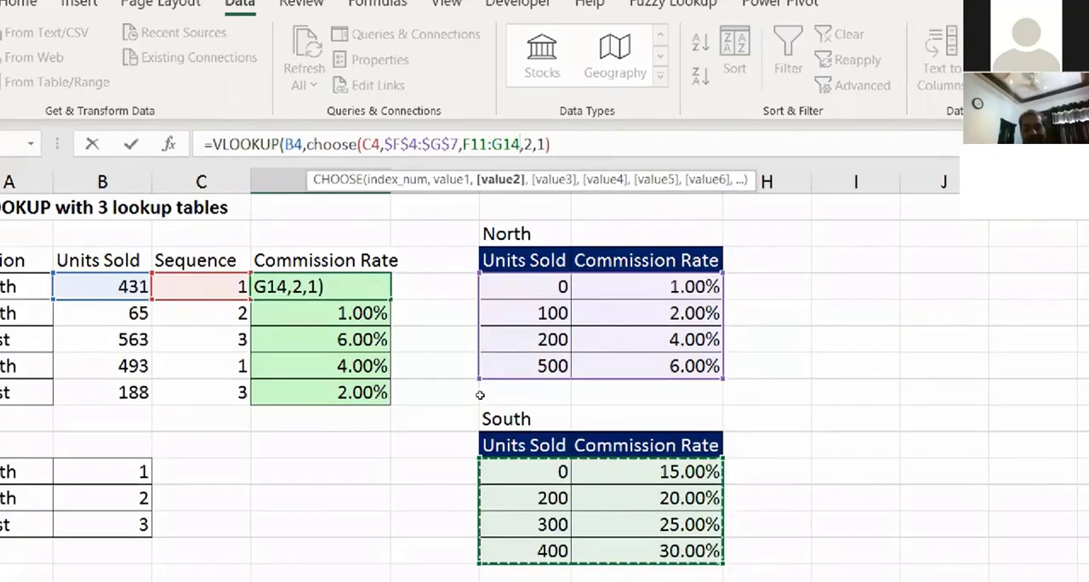
pyautogui.press('F4')
pyautogui.write(',')
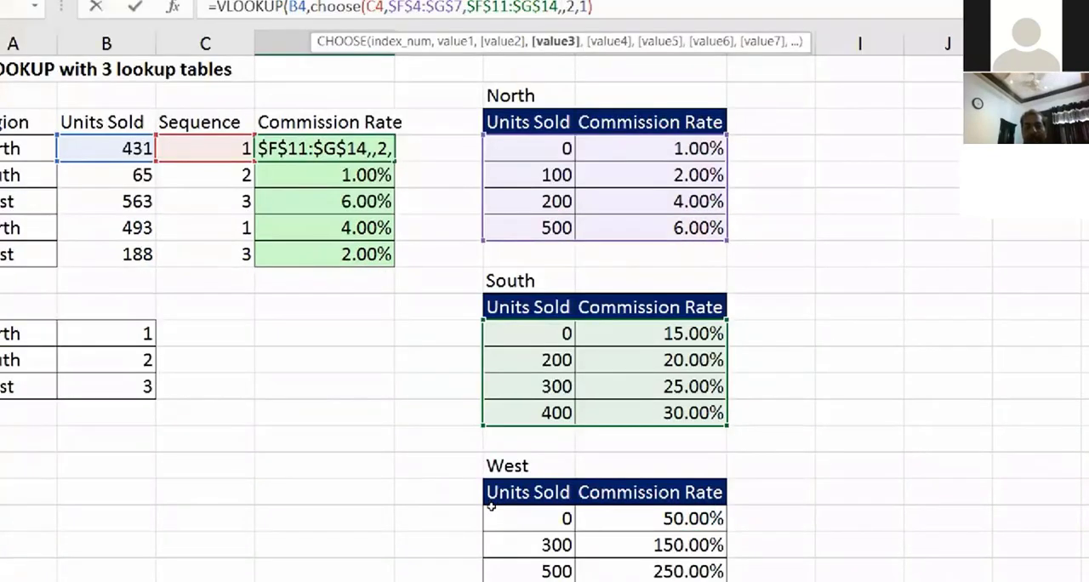
# Step: Add the West table as the third CHOOSE value with the absolute range $F$18:$G$21, and close the CHOOSE function
pyautogui.moveTo(492, 509); pyautogui.dragTo(651, 571)
pyautogui.moveTo(494, 507); pyautogui.dragTo(636, 559)
pyautogui.hotkey('shift', 'Down')
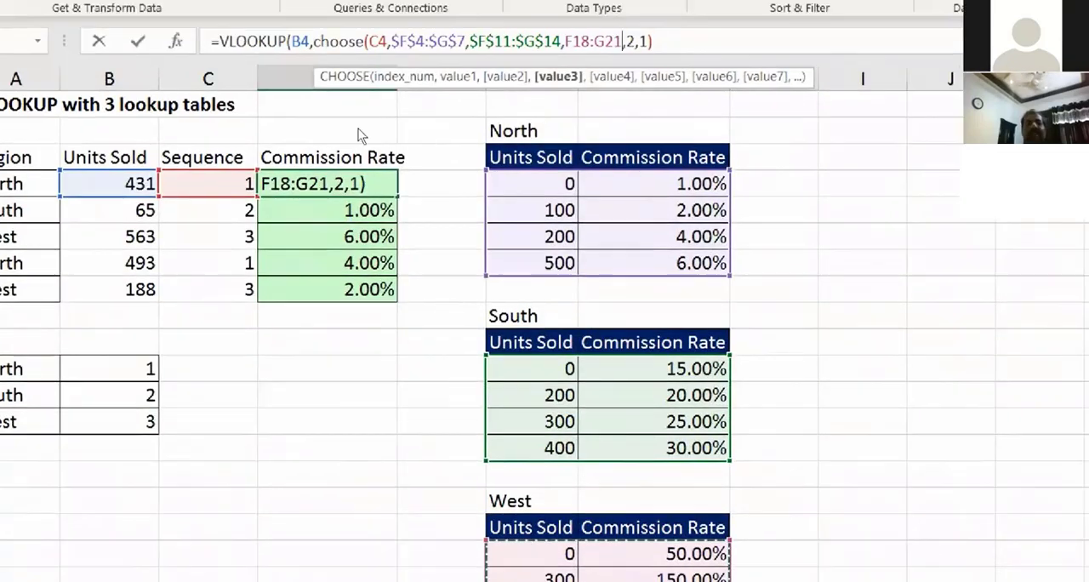
pyautogui.hotkey('shift', 'Up')
pyautogui.hotkey('shift', 'Down')
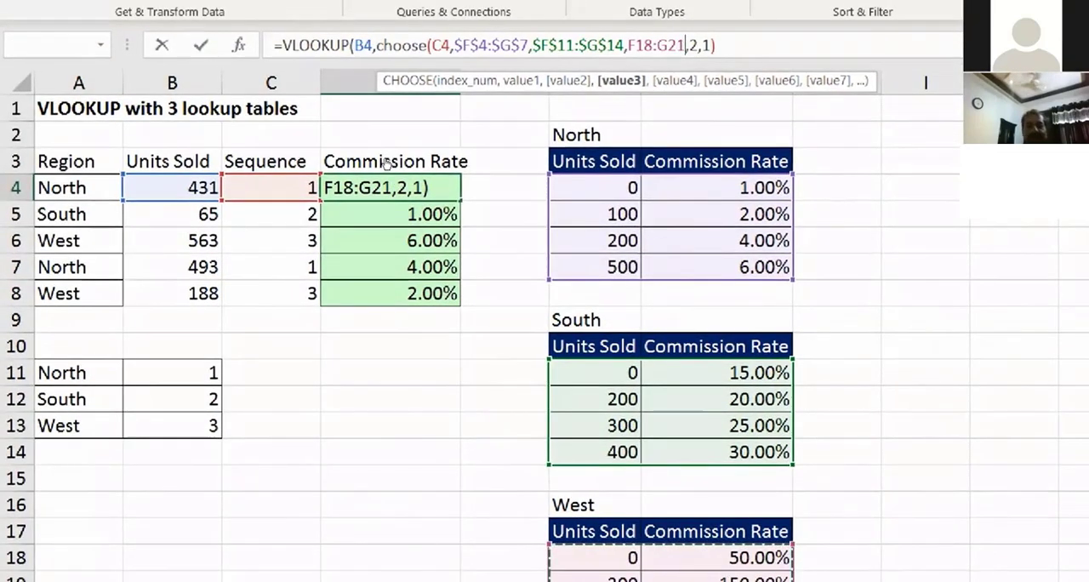
pyautogui.press('F4')
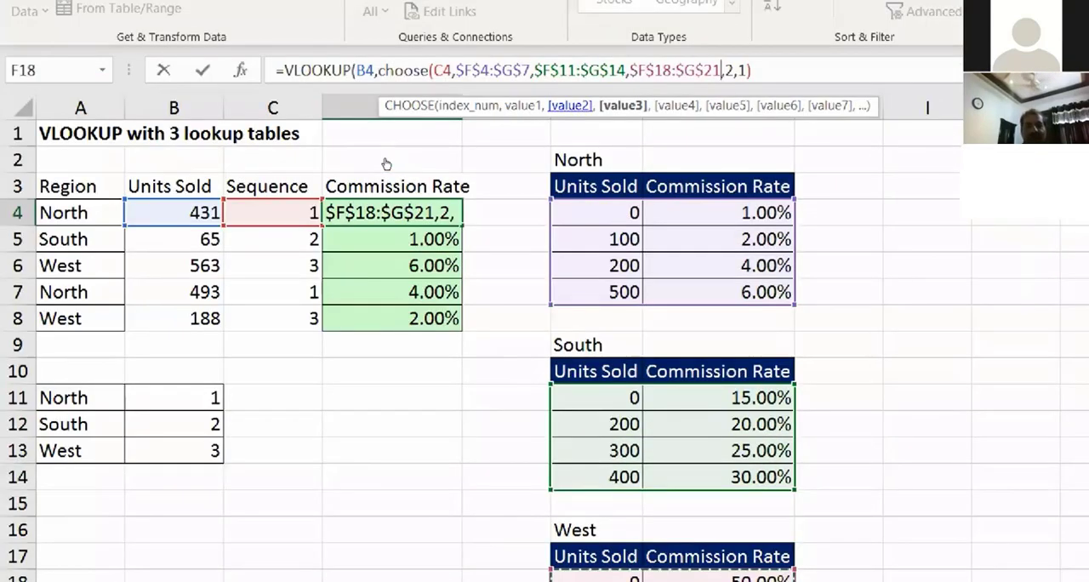
pyautogui.write(')')
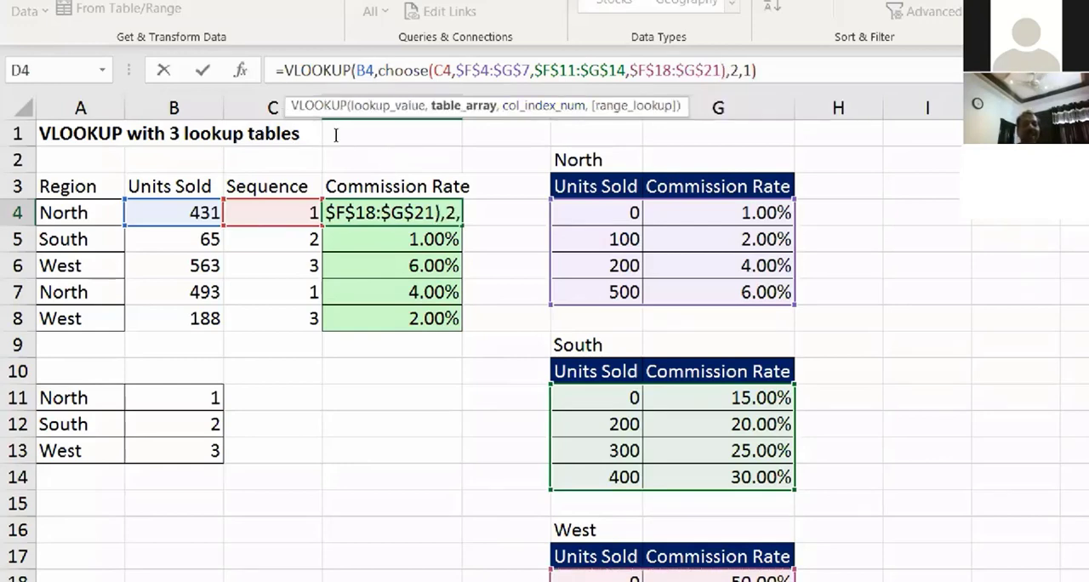
# Step: Enter the combined VLOOKUP and CHOOSE formula in D4 and fill it down through D8
pyautogui.moveTo(336, 135); pyautogui.dragTo(483, 140)
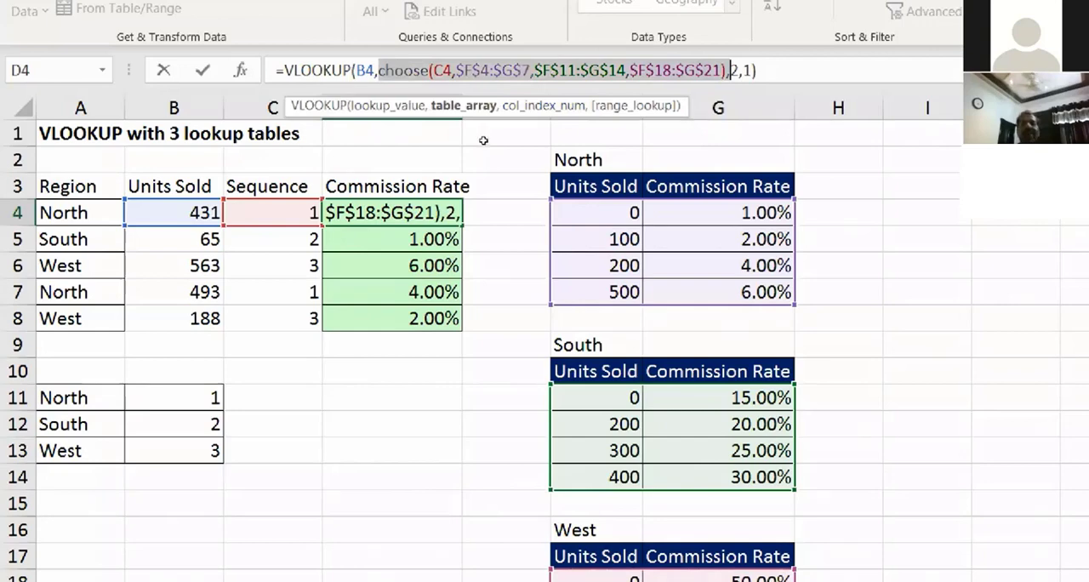
pyautogui.hotkey('shift', 'Left')
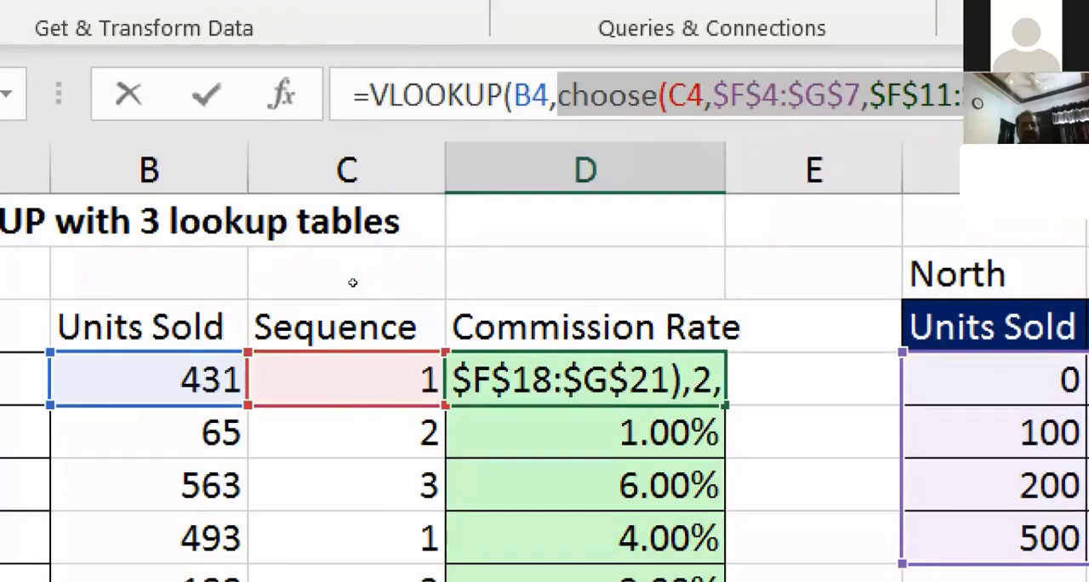
pyautogui.write('1)')
pyautogui.press('Return')
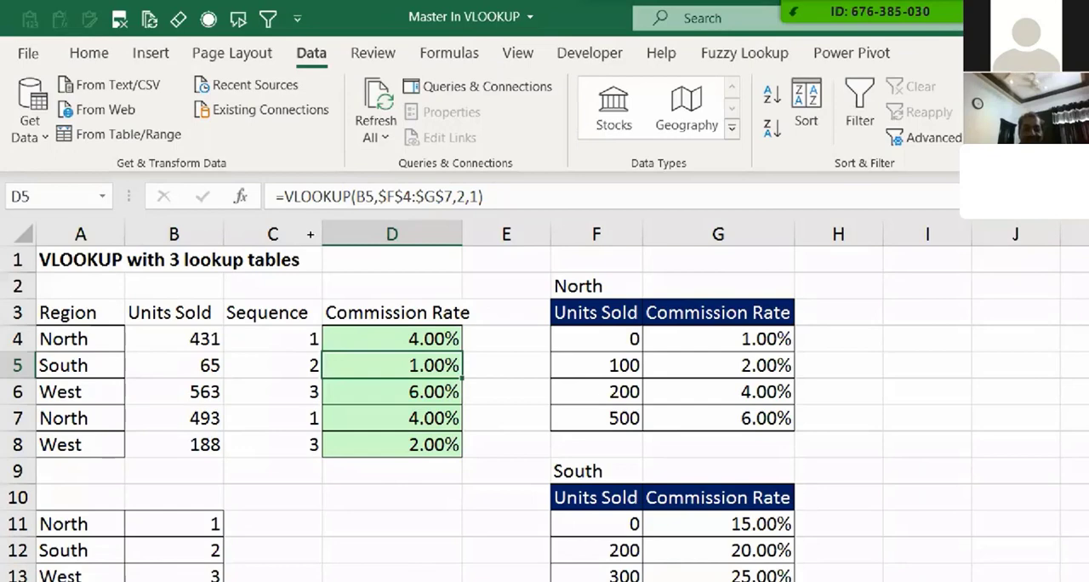
pyautogui.press('Up')
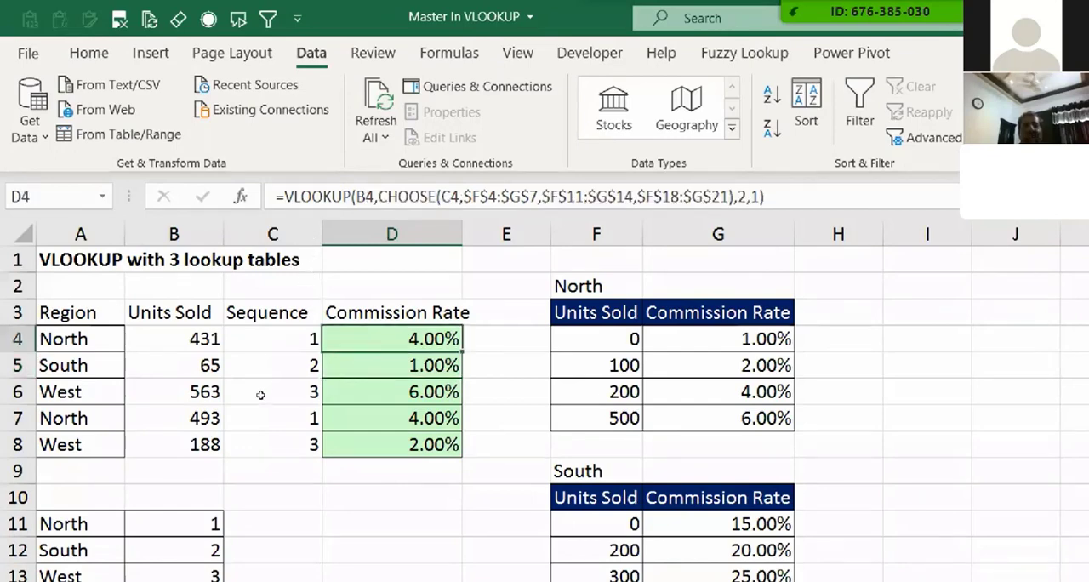
pyautogui.doubleClick(462, 352)
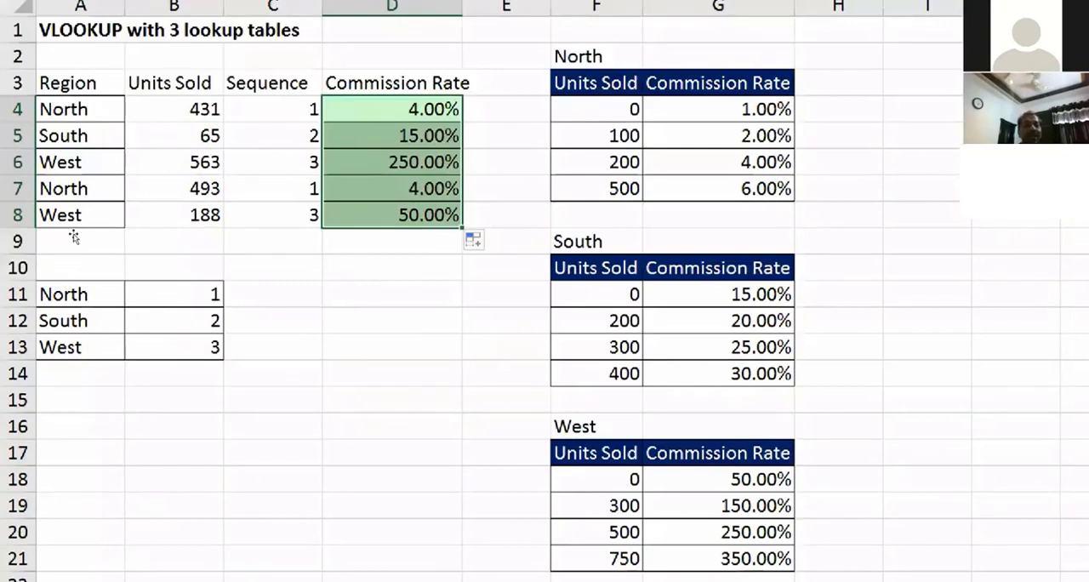
# Step: Fill the region North from A4 down through A8
pyautogui.hotkey('ctrl', 'Left')
pyautogui.moveTo(124, 121); pyautogui.dragTo(125, 181)
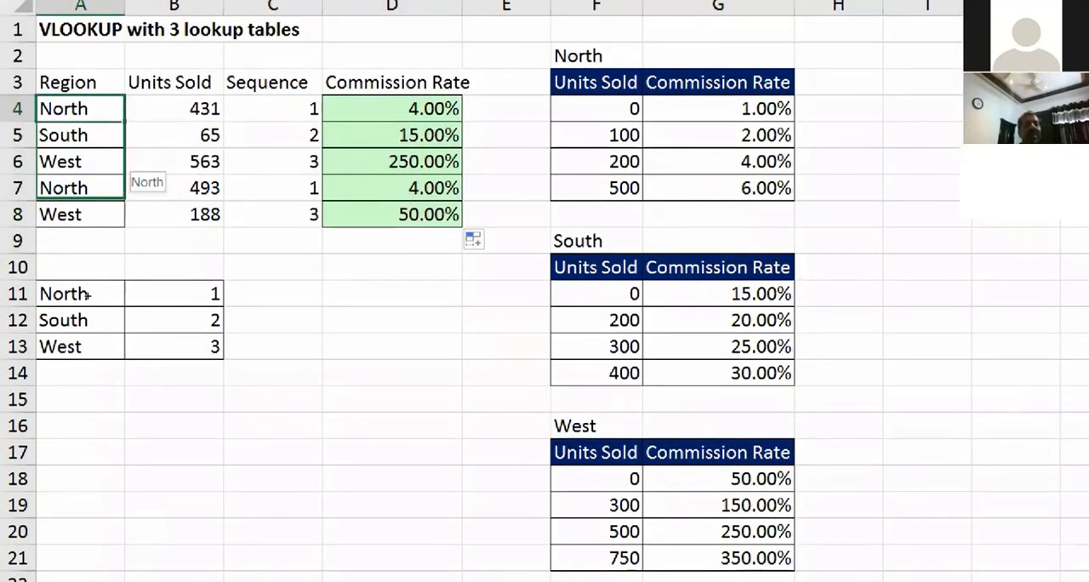
pyautogui.moveTo(88, 294); pyautogui.dragTo(150, 219)
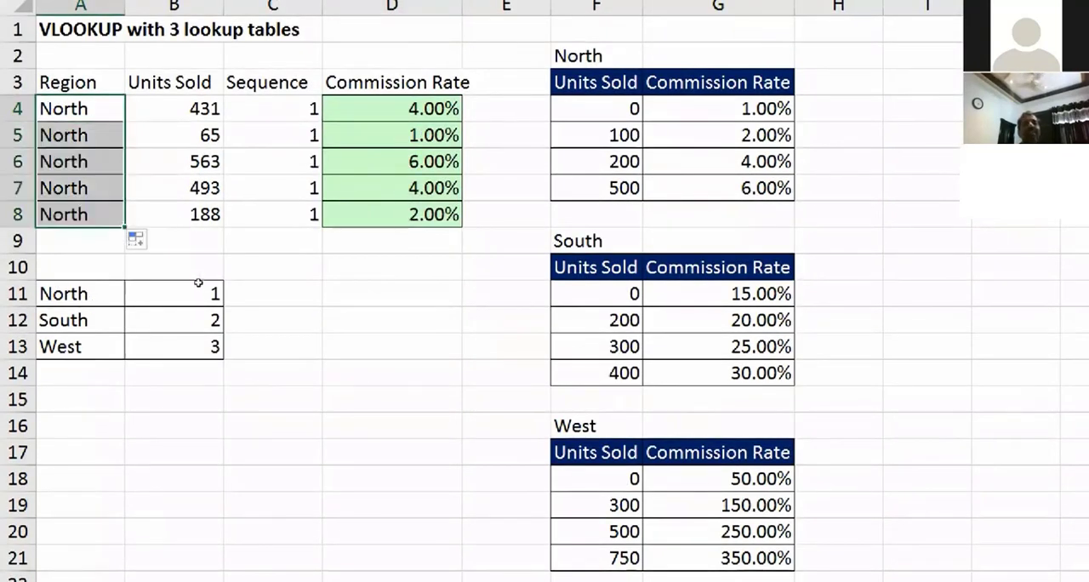
# Step: Change the region in A6 to South
pyautogui.moveTo(273, 109); pyautogui.dragTo(273, 188)
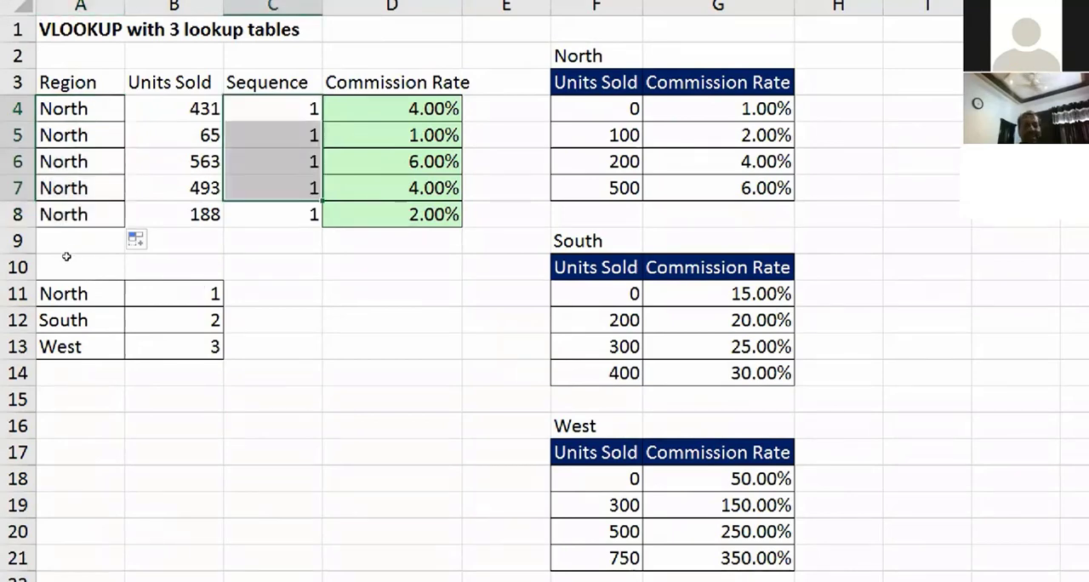
pyautogui.click(77, 162)
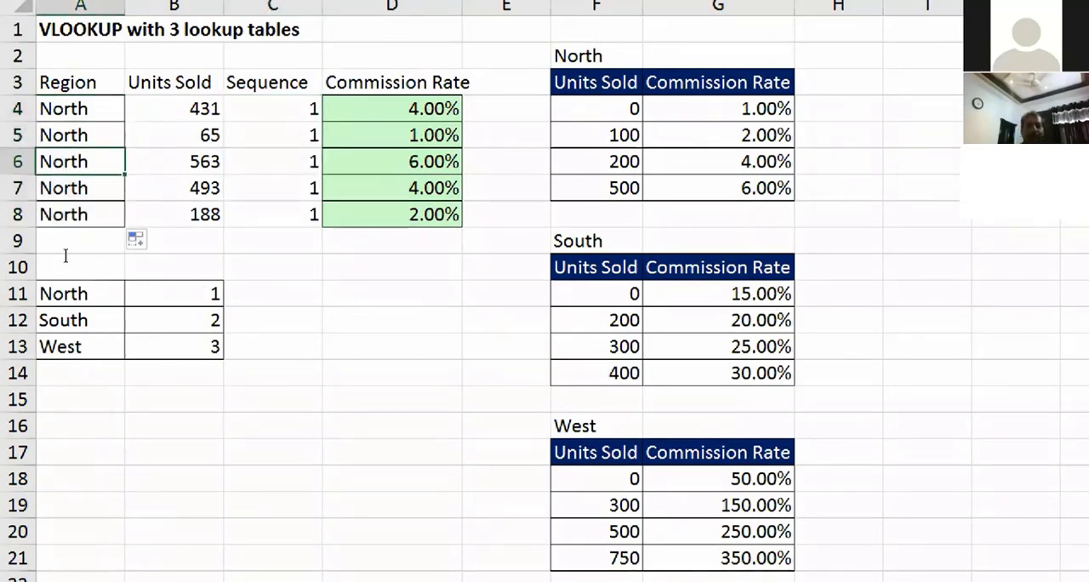
pyautogui.write('South')
pyautogui.press('Return')
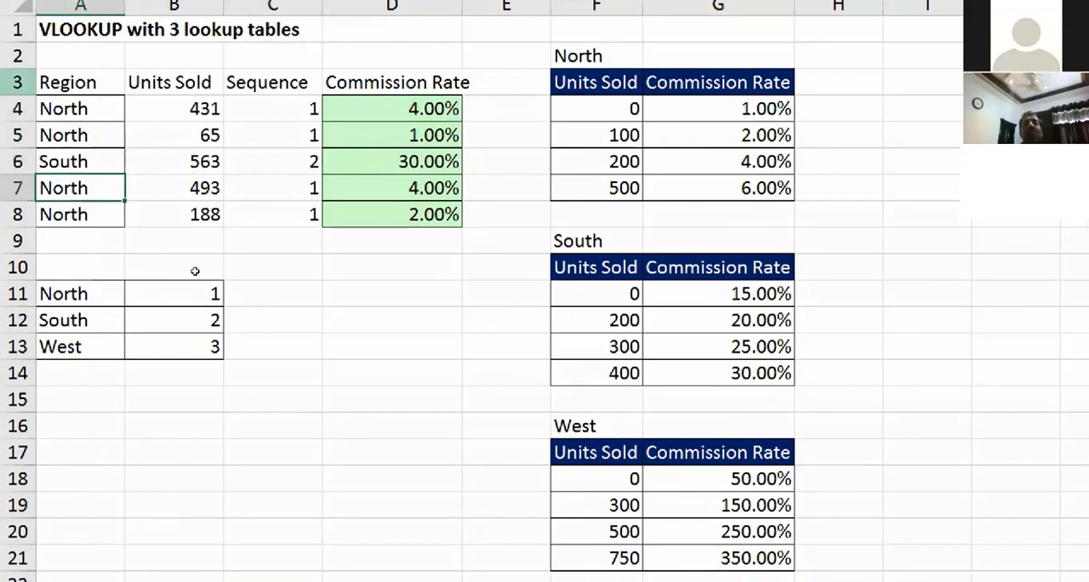
# Step: Check the South sale's sequence number and units sold in row 6 against the South table in F11:G14
pyautogui.click(272, 162)
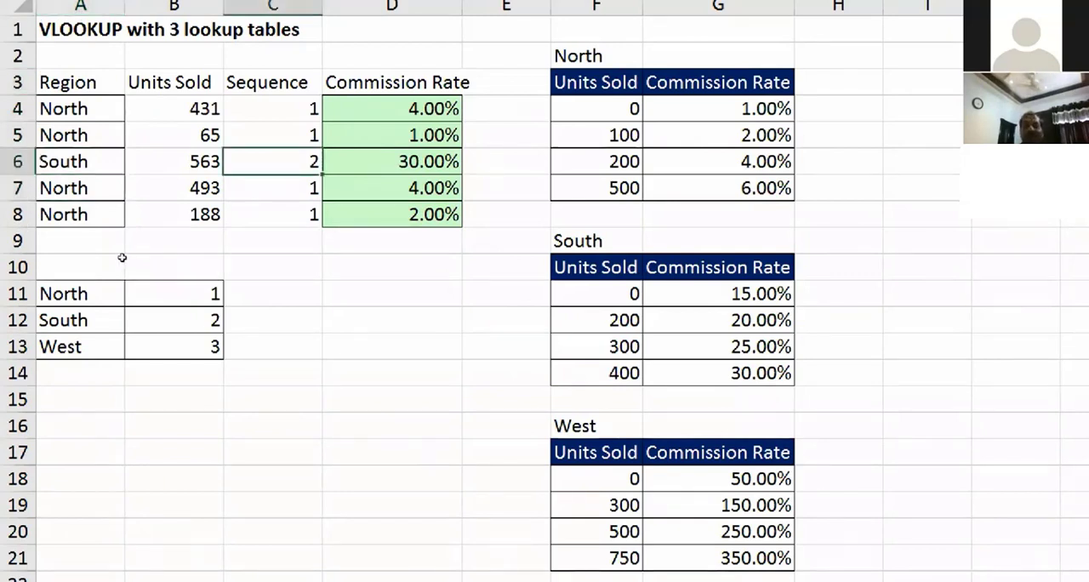
pyautogui.click(174, 161)
pyautogui.click(273, 161)
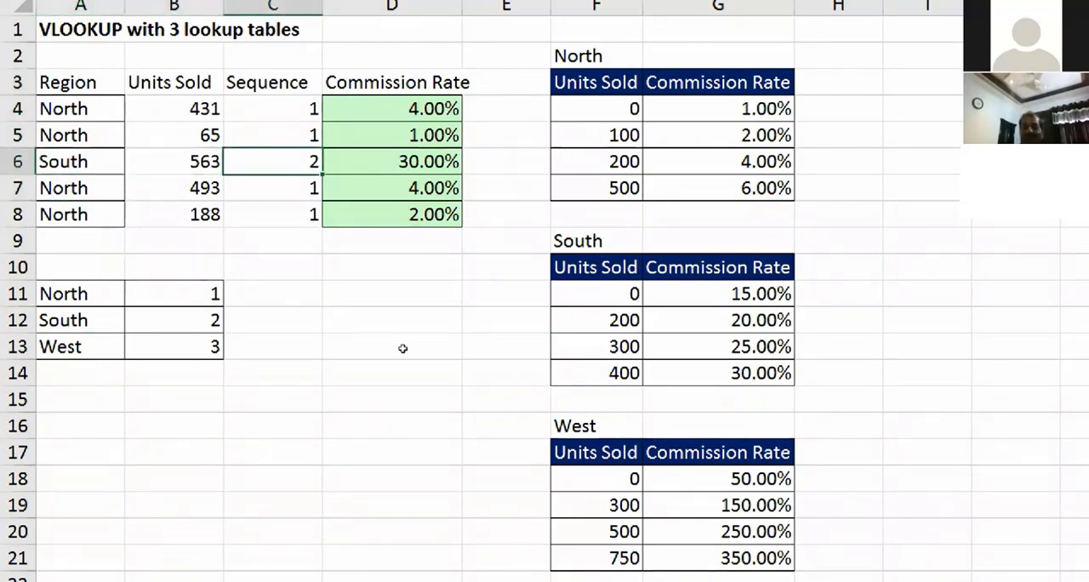
pyautogui.click(597, 294)
pyautogui.hotkey('ctrl', 'shift', 'Right')
pyautogui.hotkey('ctrl', 'shift', 'Down')
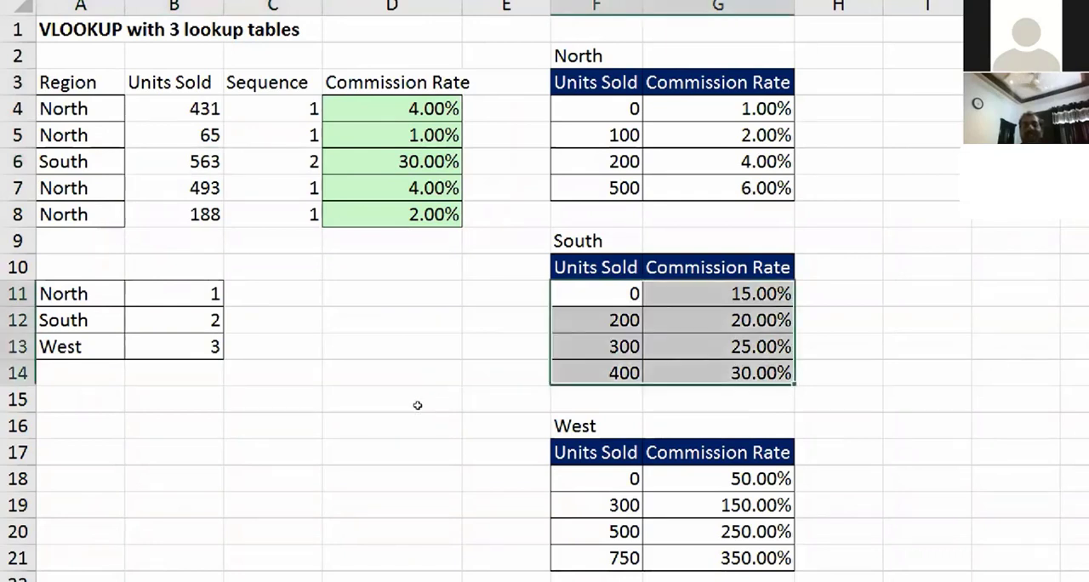
pyautogui.hotkey('ctrl', 'Down')
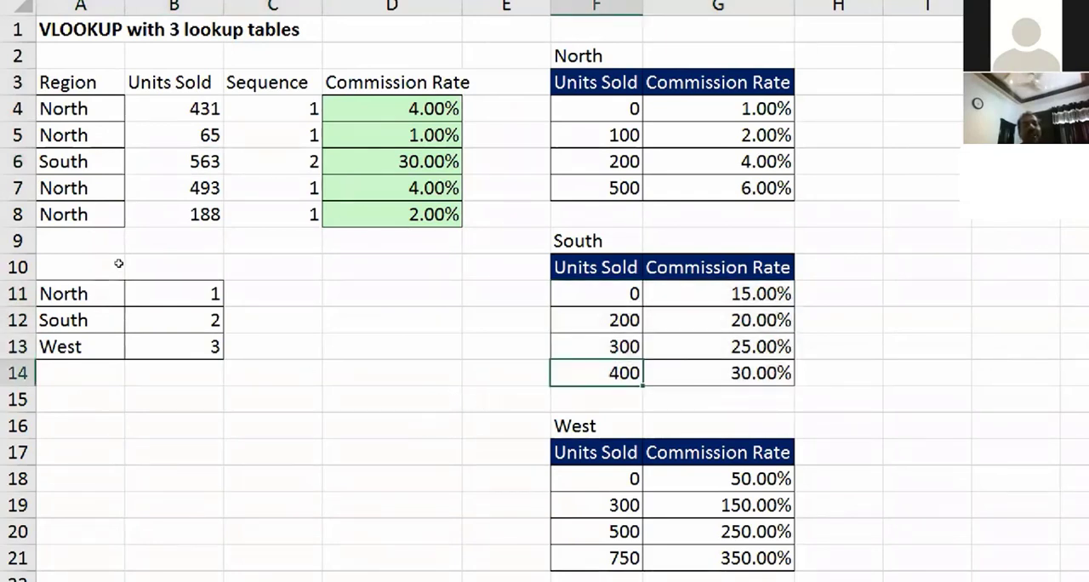
# Step: Set the South sale's units sold in B6 to 150 and check it against the first row of the South table
pyautogui.click(167, 161)
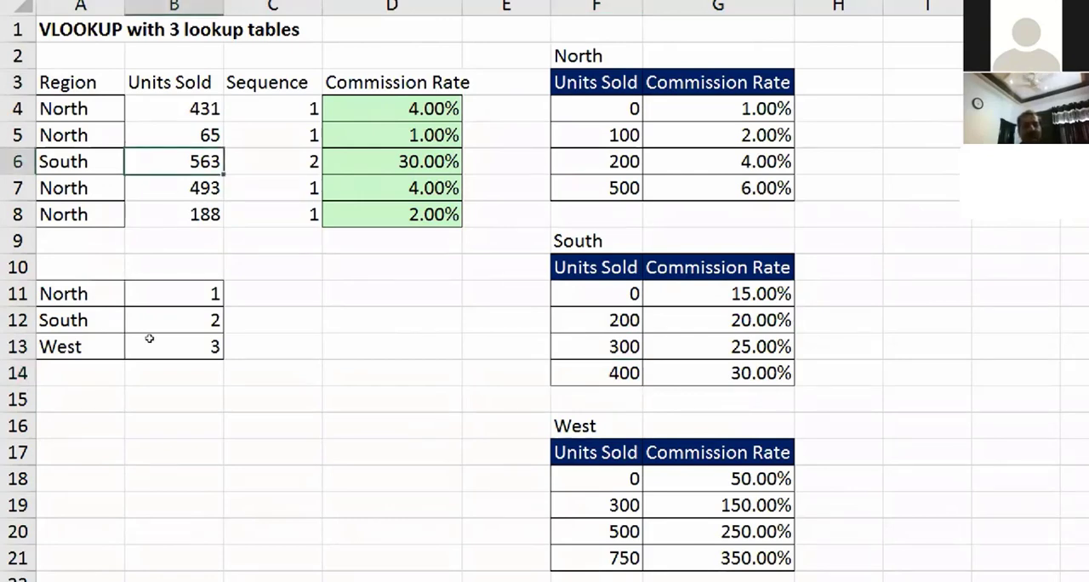
pyautogui.write('150')
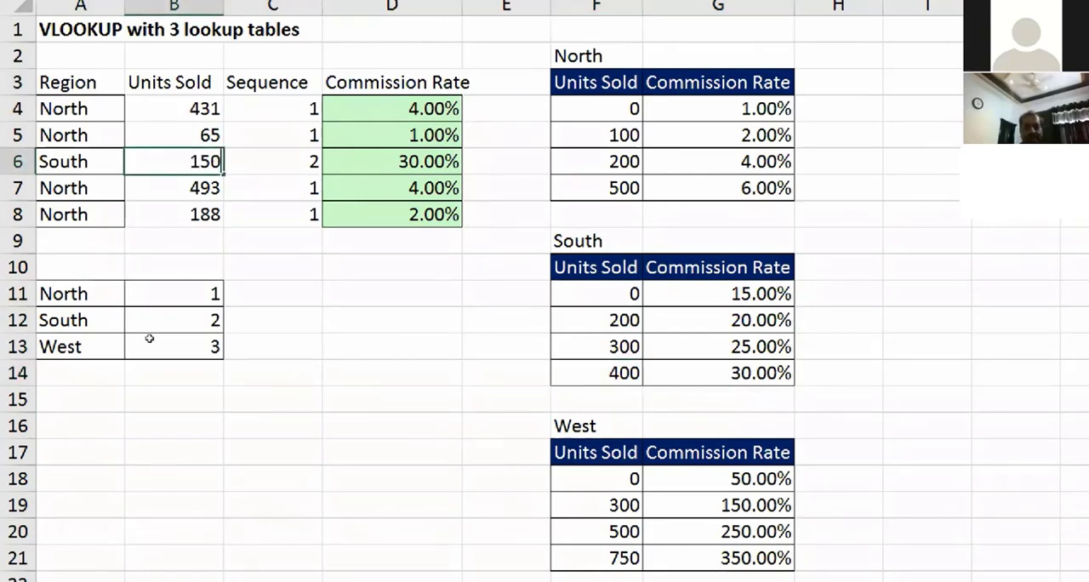
pyautogui.press('Return')
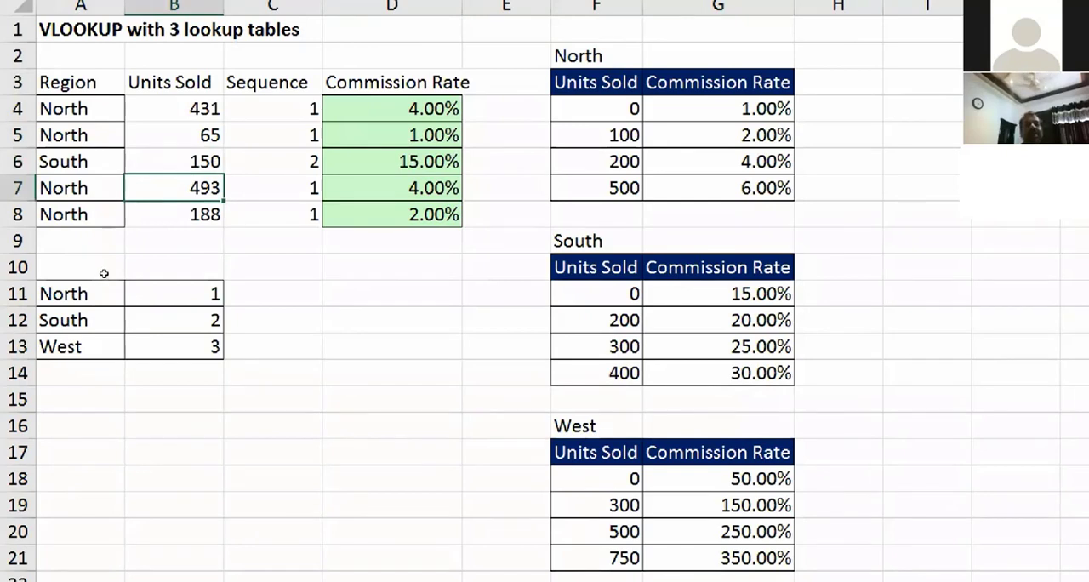
pyautogui.press('Up')
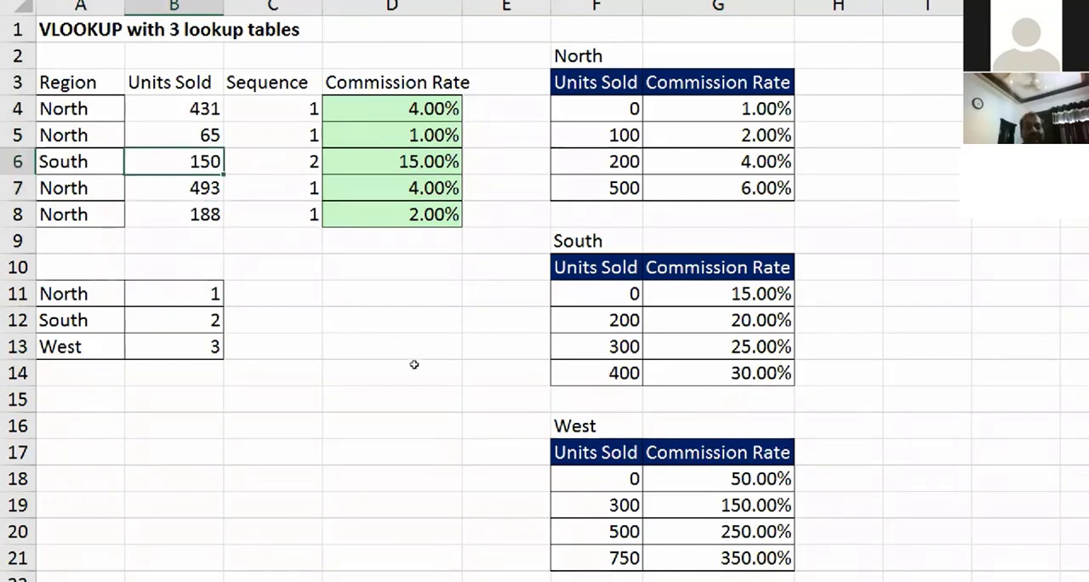
pyautogui.click(596, 293)
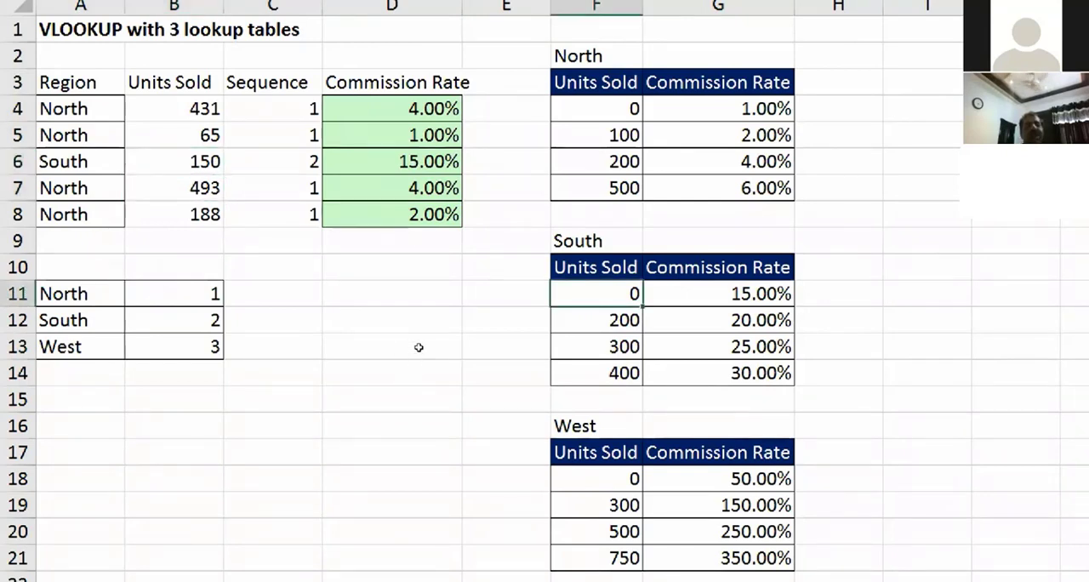
pyautogui.press('Right')
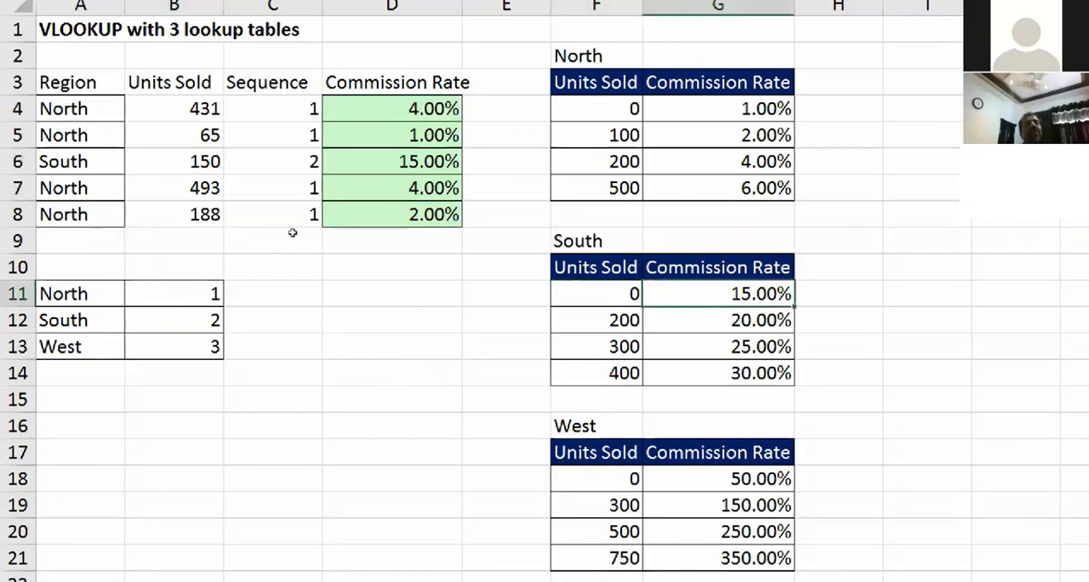
# Step: Change the region in A8 to West
pyautogui.hotkey('ctrl', 'z')
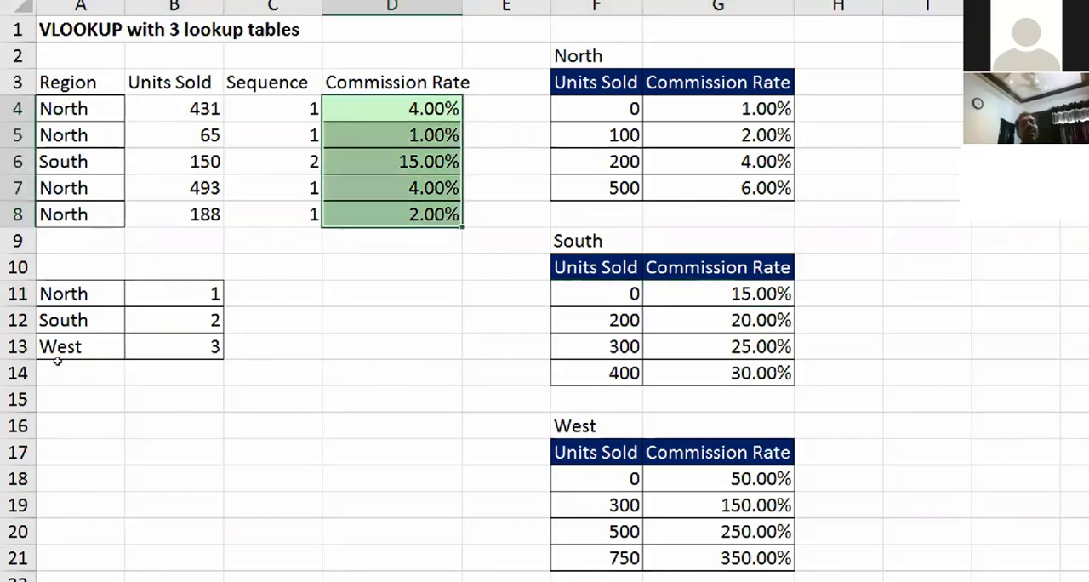
pyautogui.hotkey('ctrl', 'z')
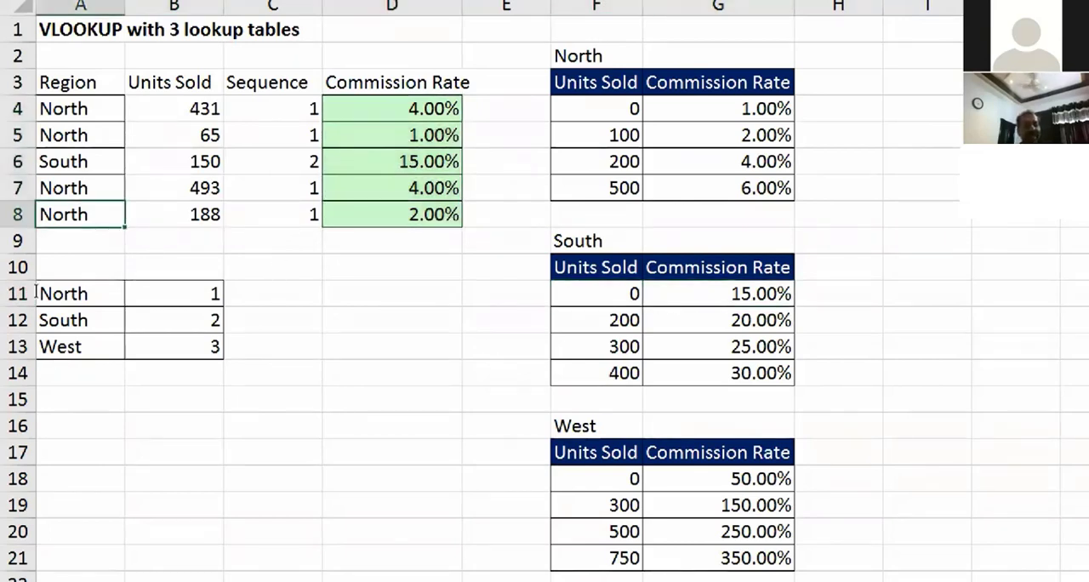
pyautogui.write('West')
pyautogui.press('Return')
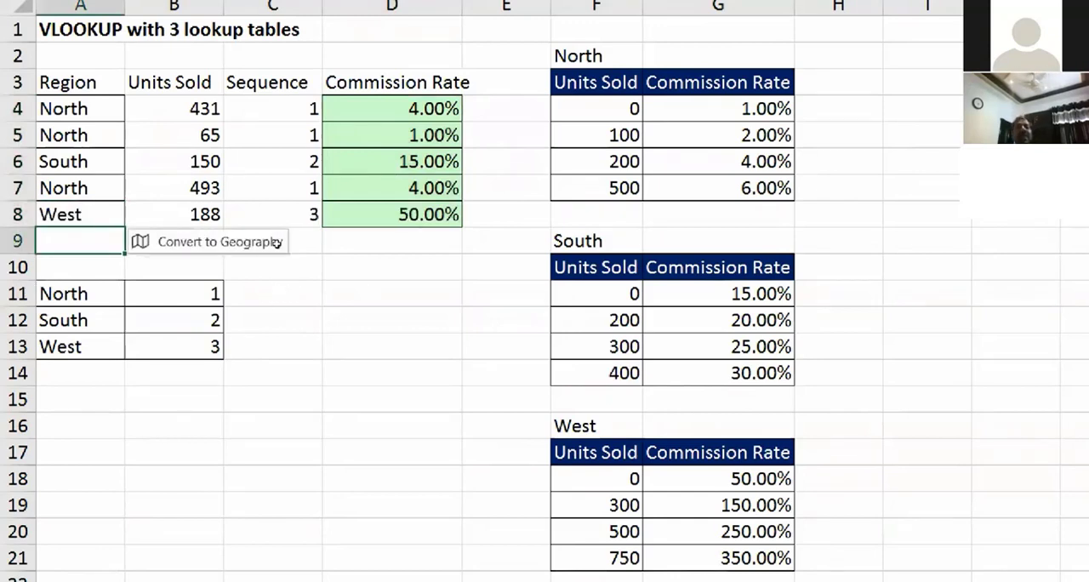
pyautogui.hotkey('ctrl', 'z')
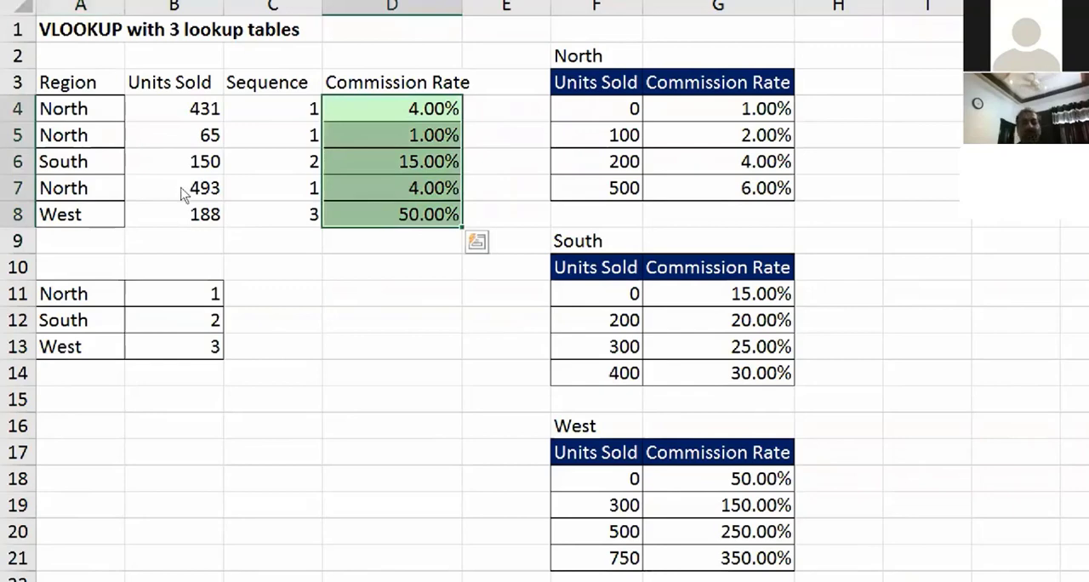
# Step: Replace the C4 reference in D4's CHOOSE with C4's formula VLOOKUP(A4,$A$11:$B$13,2,0), and fill D4 down through D8
pyautogui.click(276, 109)
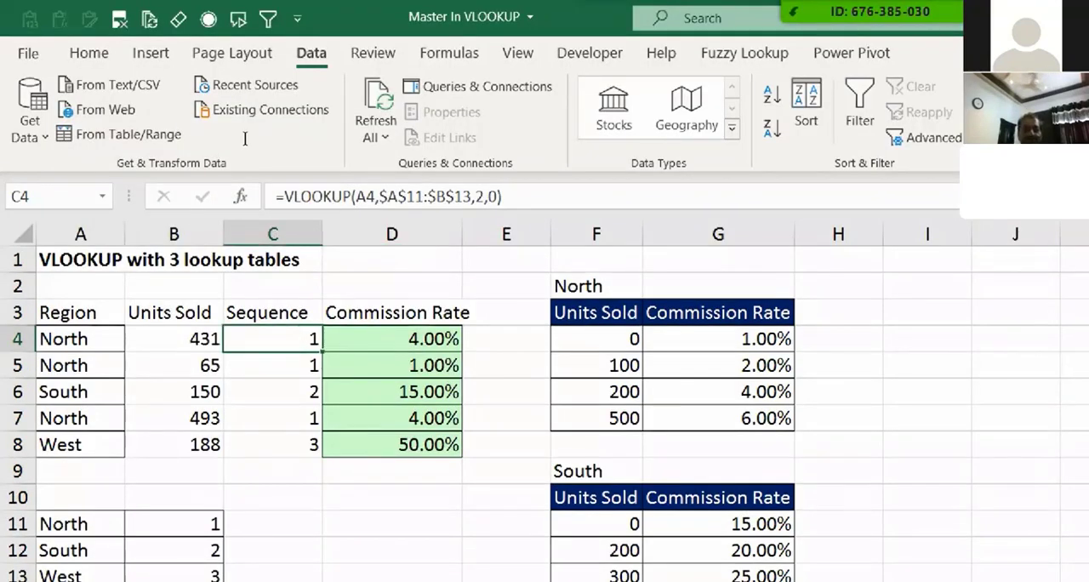
pyautogui.moveTo(285, 197); pyautogui.dragTo(415, 196)
pyautogui.moveTo(306, 226); pyautogui.dragTo(278, 226)
pyautogui.hotkey('ctrl', 'c')
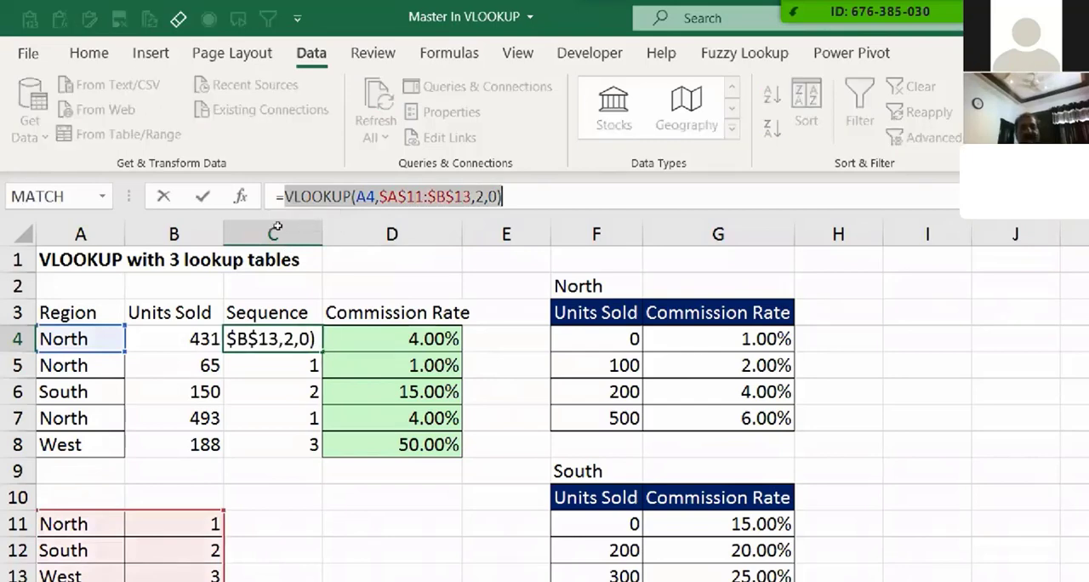
pyautogui.press('Tab')
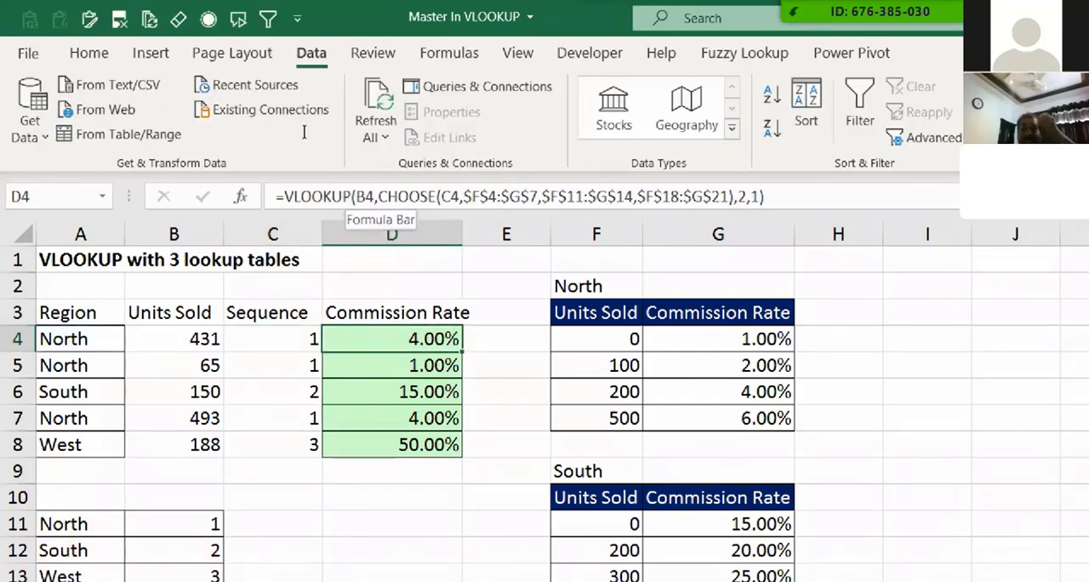
pyautogui.doubleClick(450, 197)
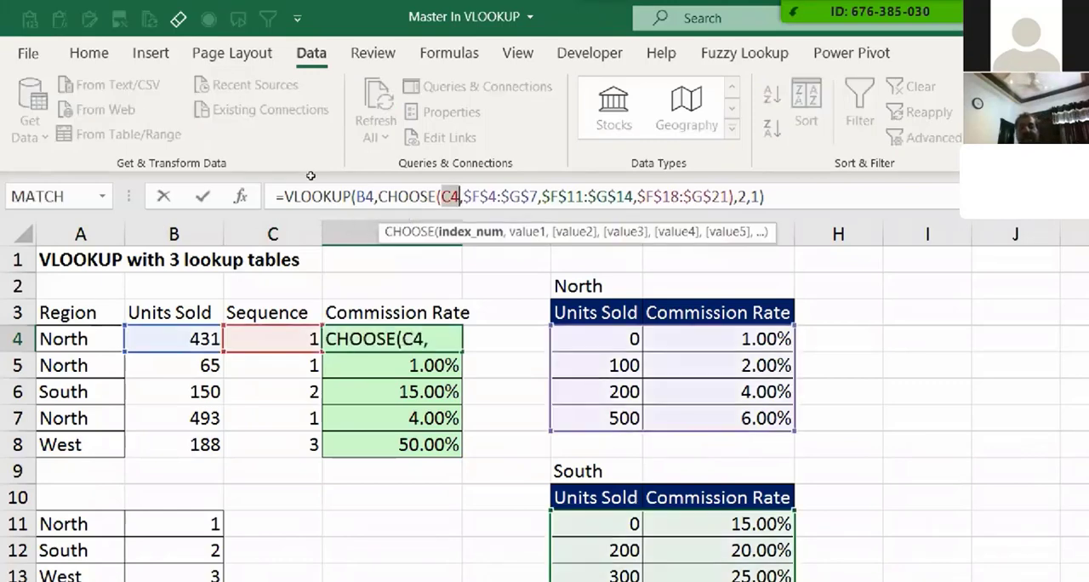
pyautogui.hotkey('ctrl', 'v')
pyautogui.press('Return')
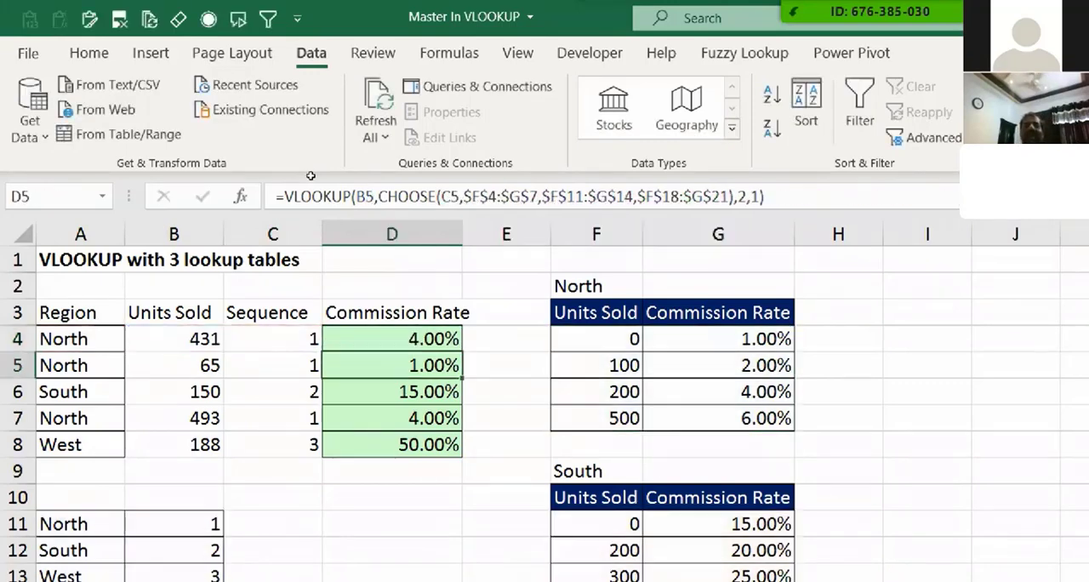
pyautogui.press('Up')
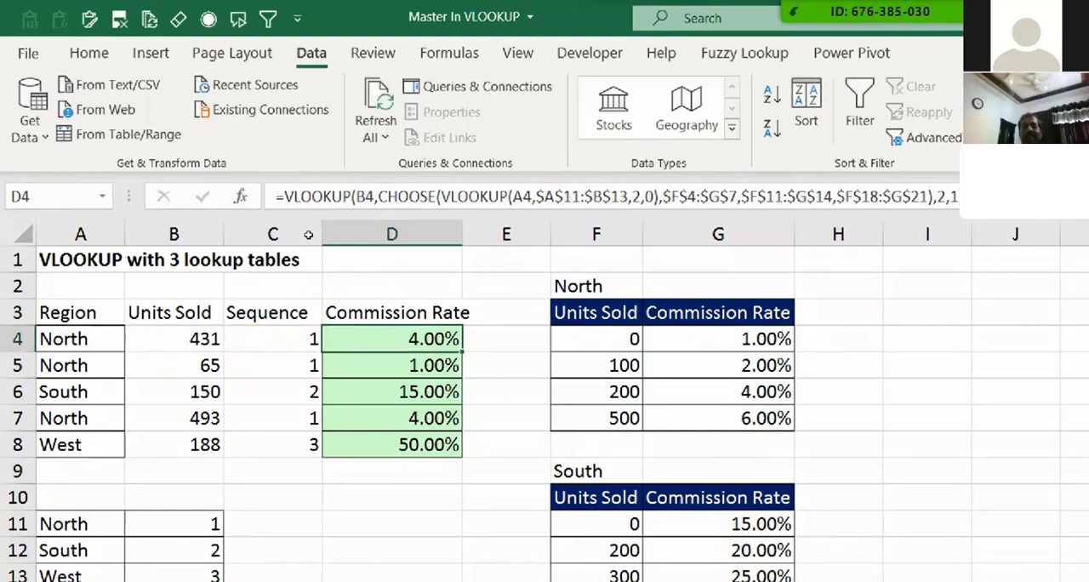
# Step: Delete the Sequence column C from the sheet
pyautogui.rightClick(286, 235)
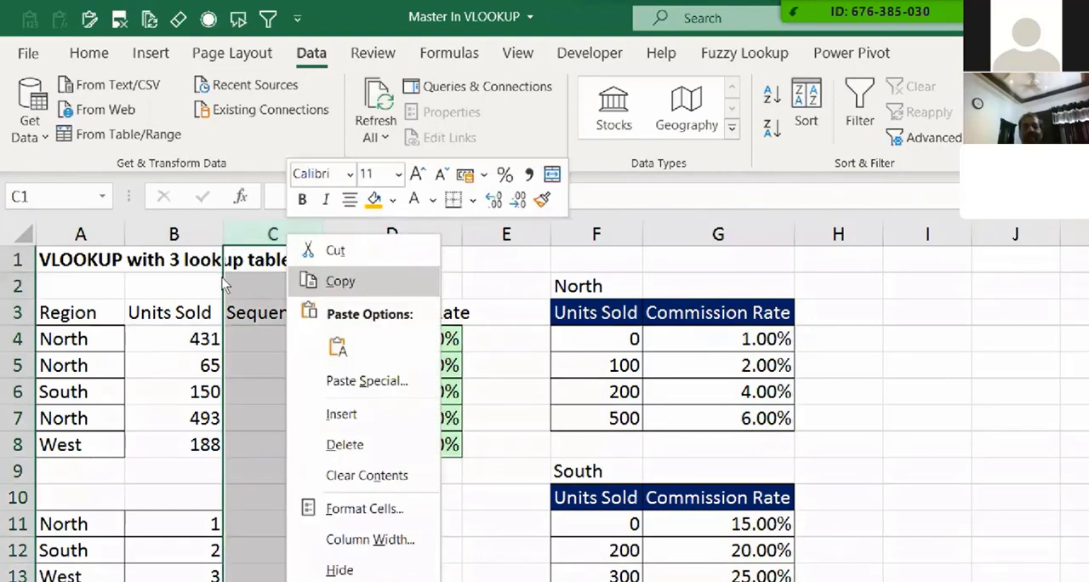
pyautogui.click(343, 445)
pyautogui.click(265, 468)
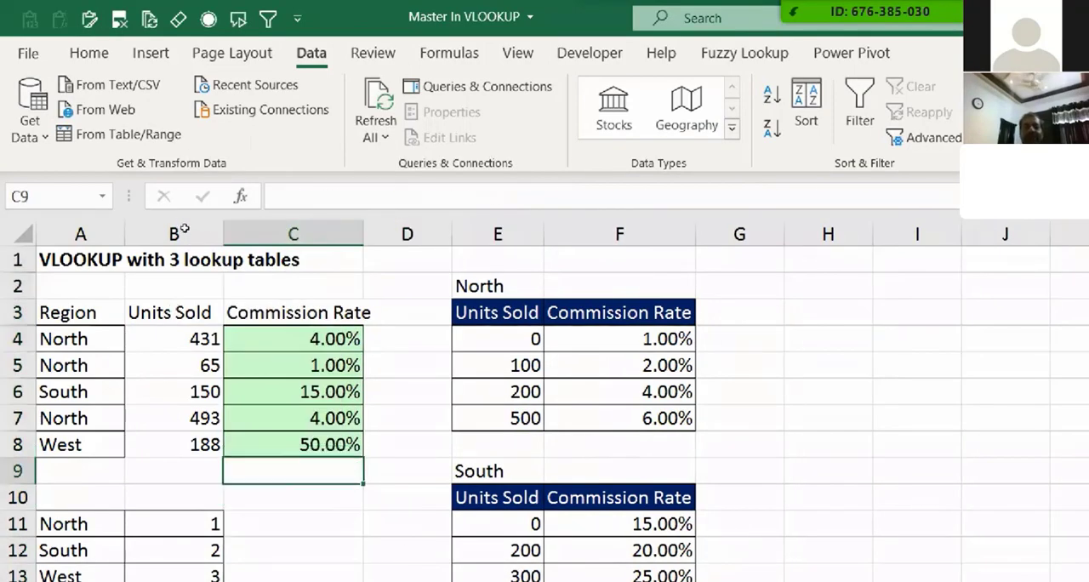
# Step: Evaluate the nested VLOOKUP and the North range $E$4:$F$7 inside C4's formula, then cancel the edit
pyautogui.press('Up')
pyautogui.press('Up')
pyautogui.press('Up')
pyautogui.press('Up')
pyautogui.press('Up')
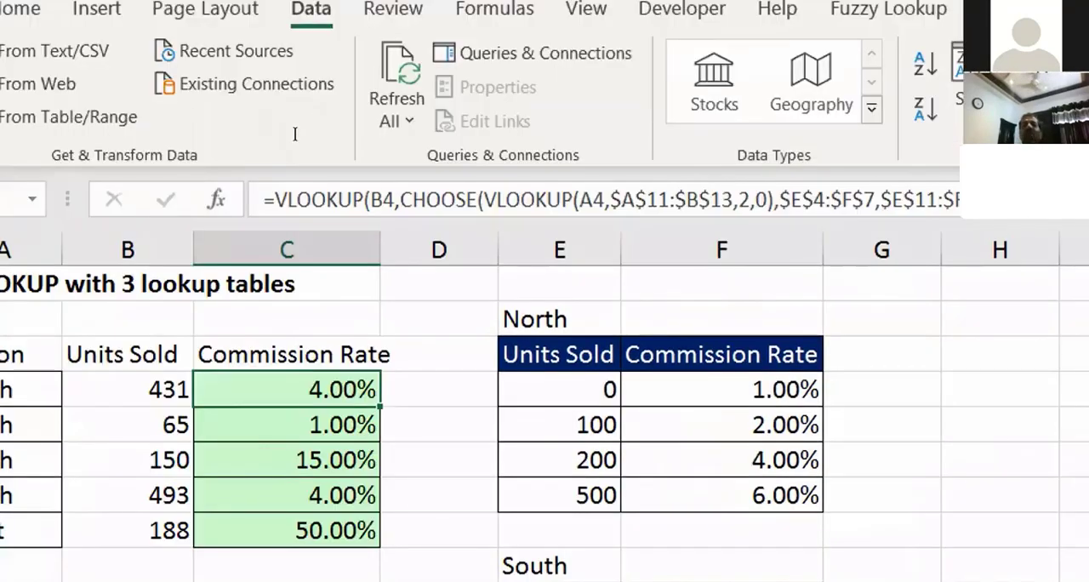
pyautogui.moveTo(484, 200); pyautogui.dragTo(774, 200)
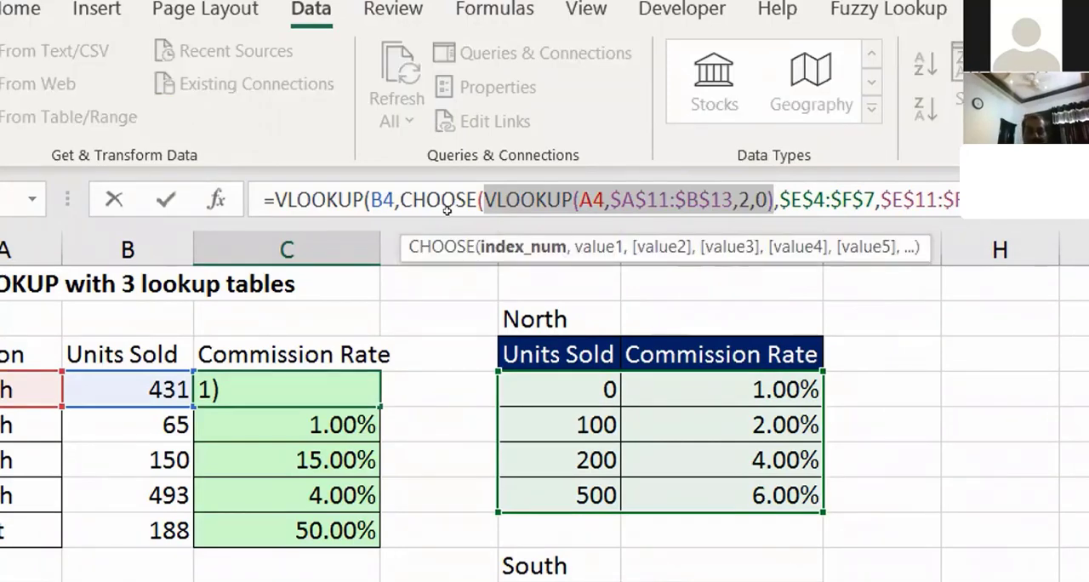
pyautogui.write('14,$E$18:$F$21),2,1')
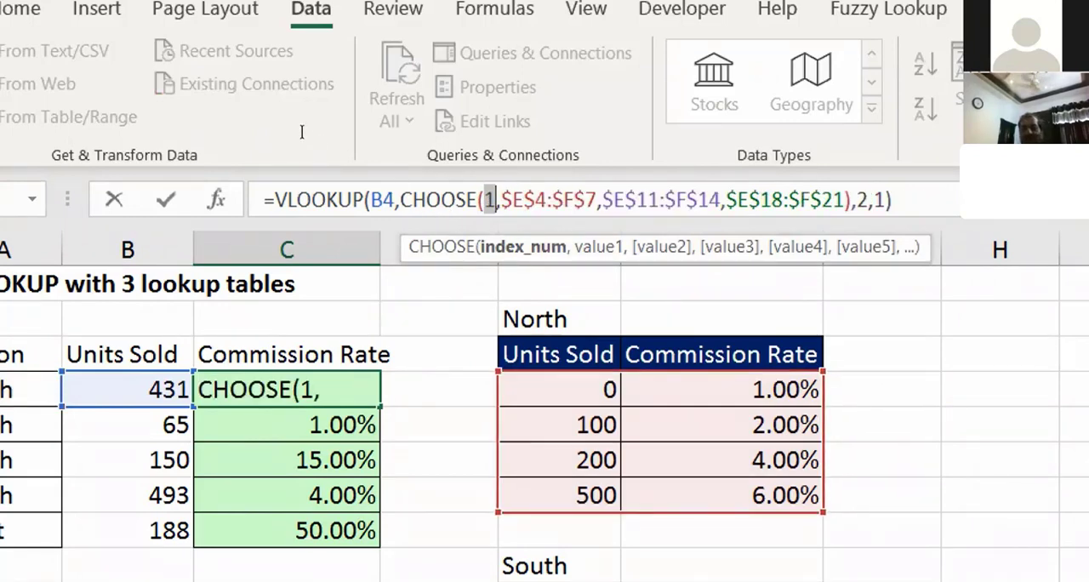
pyautogui.hotkey('shift', 'Right')
pyautogui.hotkey('shift', 'Right')
pyautogui.hotkey('shift', 'Right')
pyautogui.hotkey('shift', 'Right')
pyautogui.hotkey('shift', 'Right')
pyautogui.hotkey('shift', 'Right')
pyautogui.hotkey('shift', 'Right')
pyautogui.hotkey('shift', 'Right')
pyautogui.hotkey('shift', 'Right')
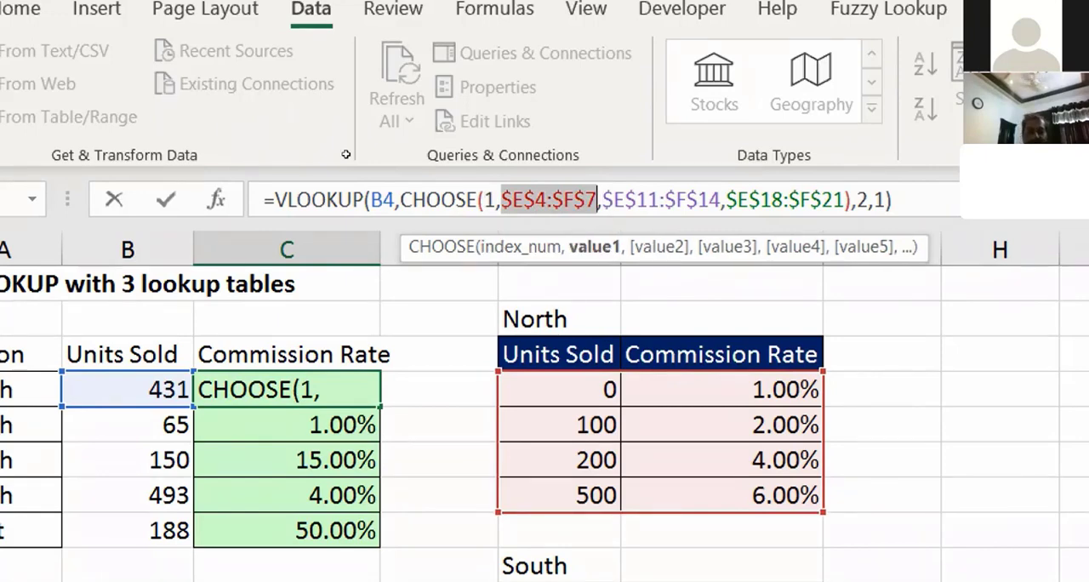
pyautogui.press('F9')
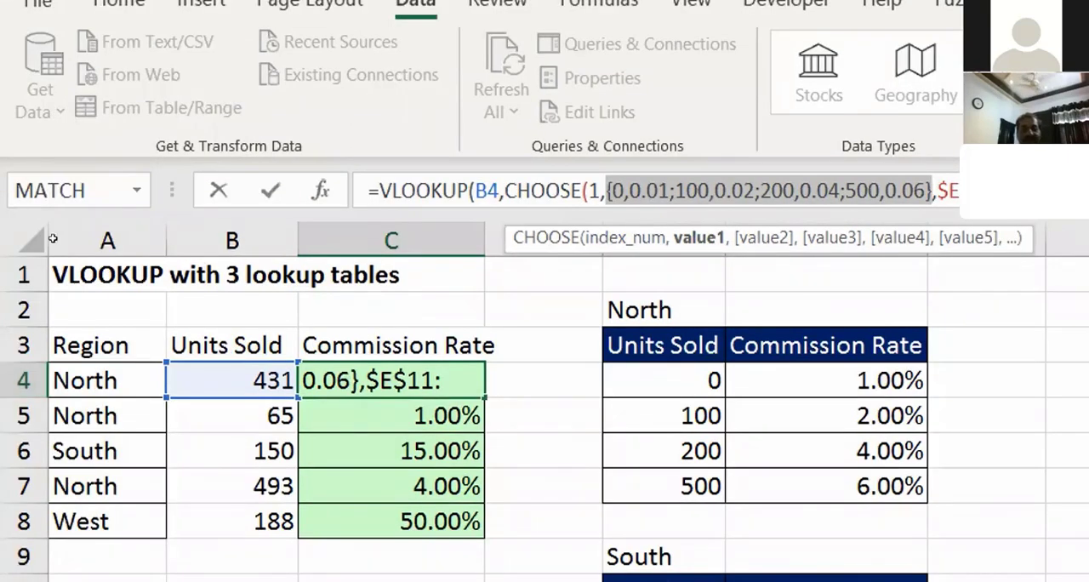
pyautogui.press('Escape')
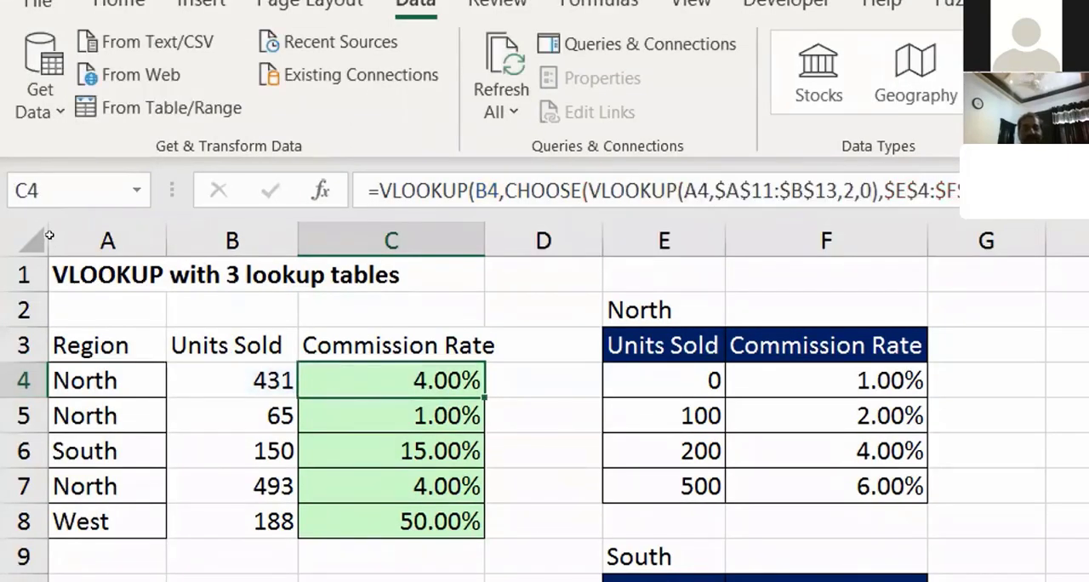
# Step: Change the region in A4 to South
pyautogui.press('Left')
pyautogui.press('Left')
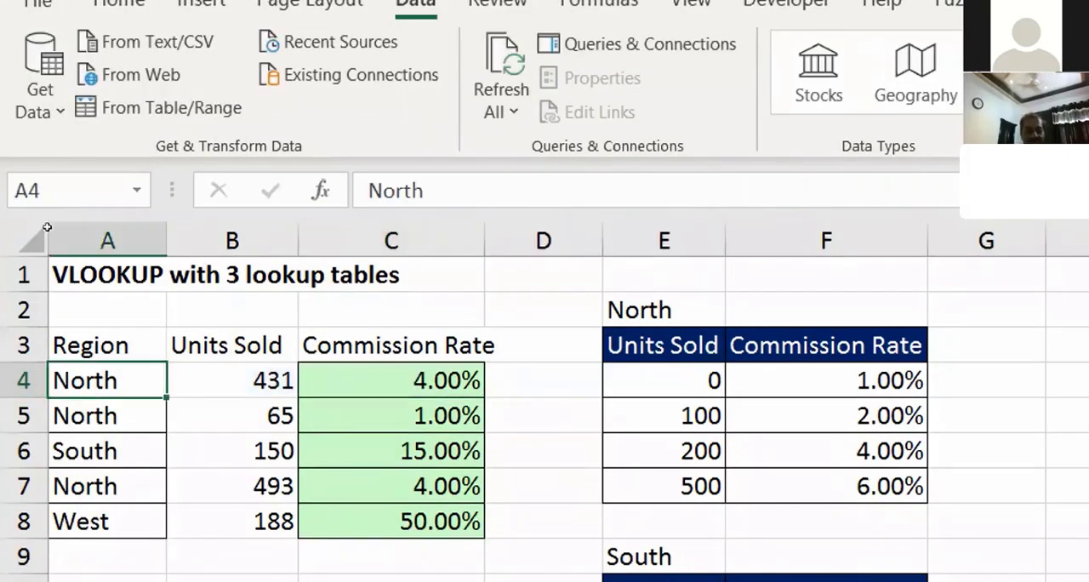
pyautogui.write('South')
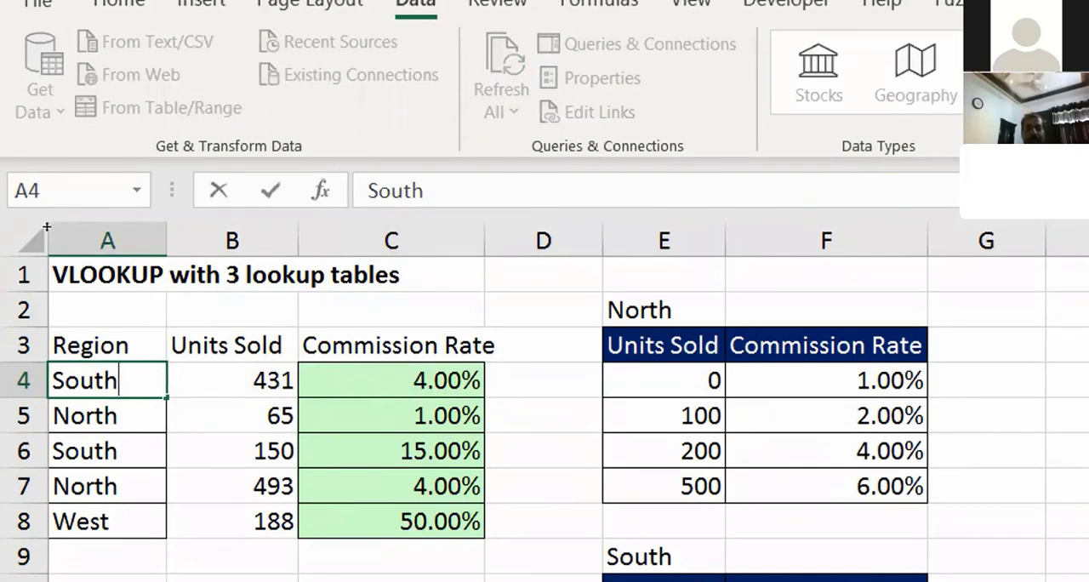
pyautogui.press('Return')
# Step: Evaluate the nested VLOOKUP and the South range $E$11:$F$14 inside C4's formula, then cancel the edit
pyautogui.click(300, 381)
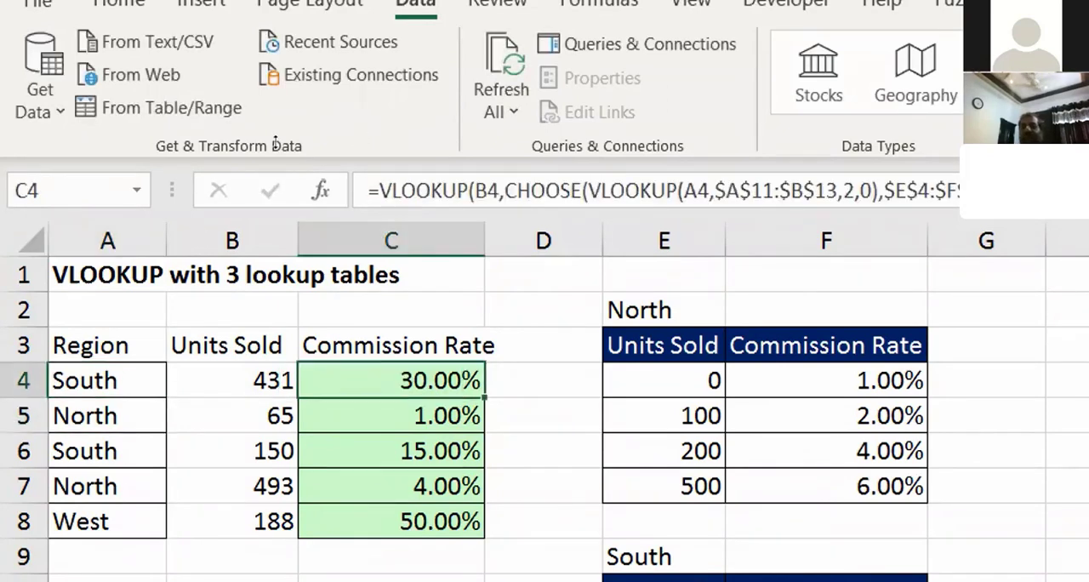
pyautogui.moveTo(587, 191); pyautogui.dragTo(880, 191)
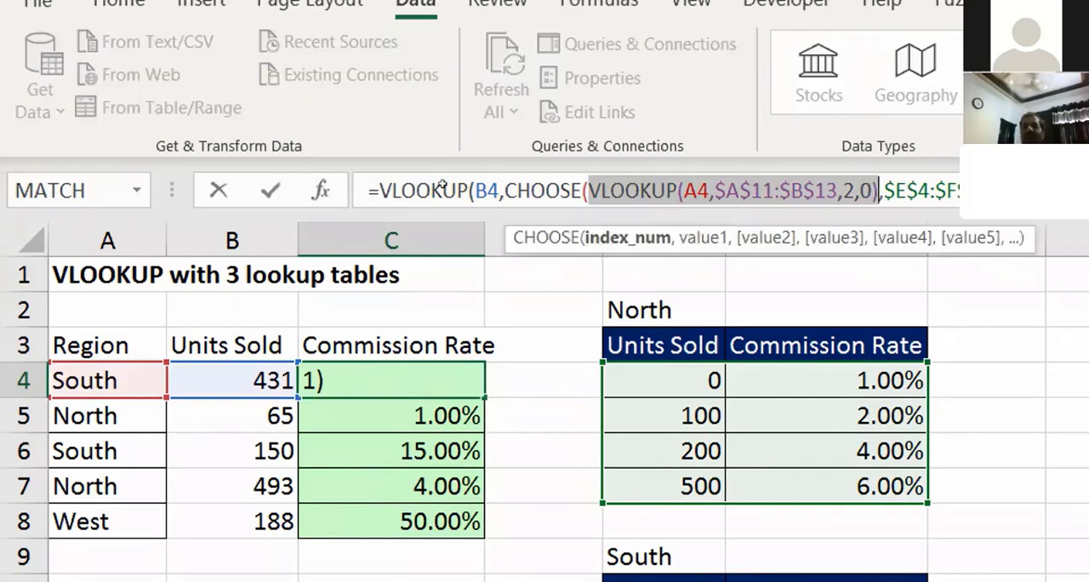
pyautogui.write('21),')
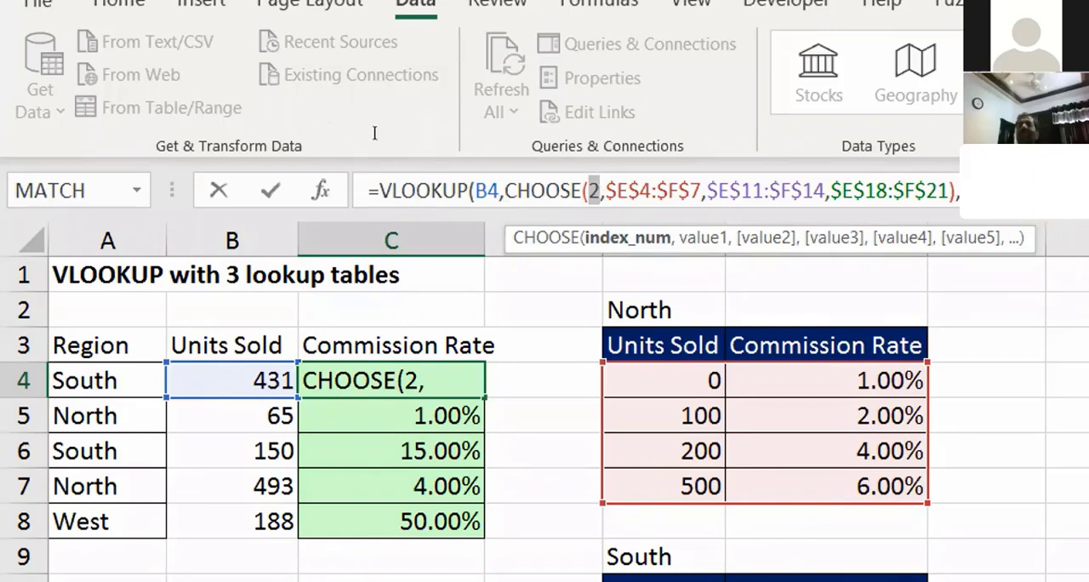
pyautogui.moveTo(707, 191); pyautogui.dragTo(825, 190)
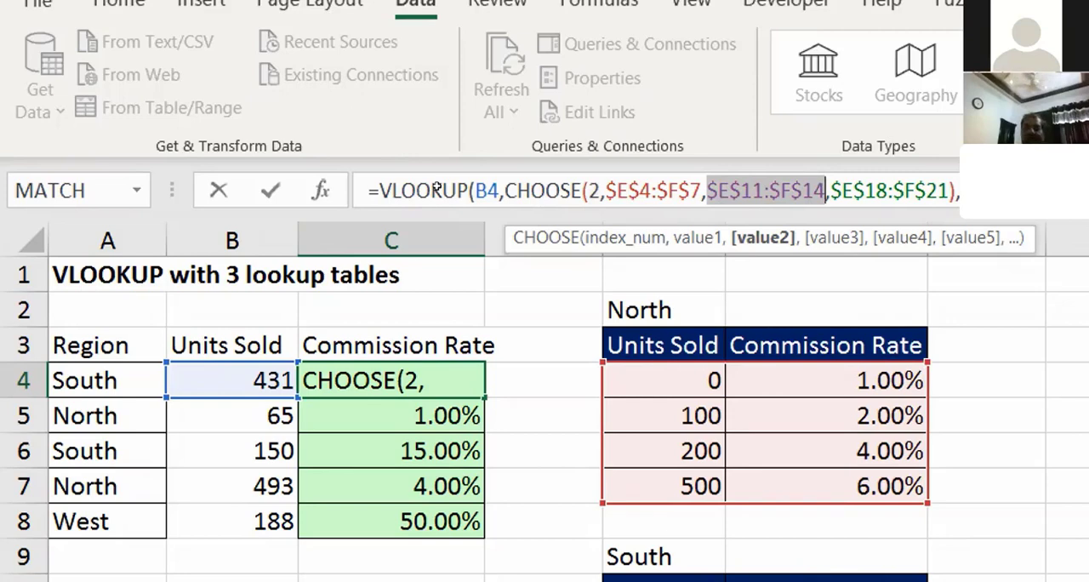
pyautogui.press('F9')
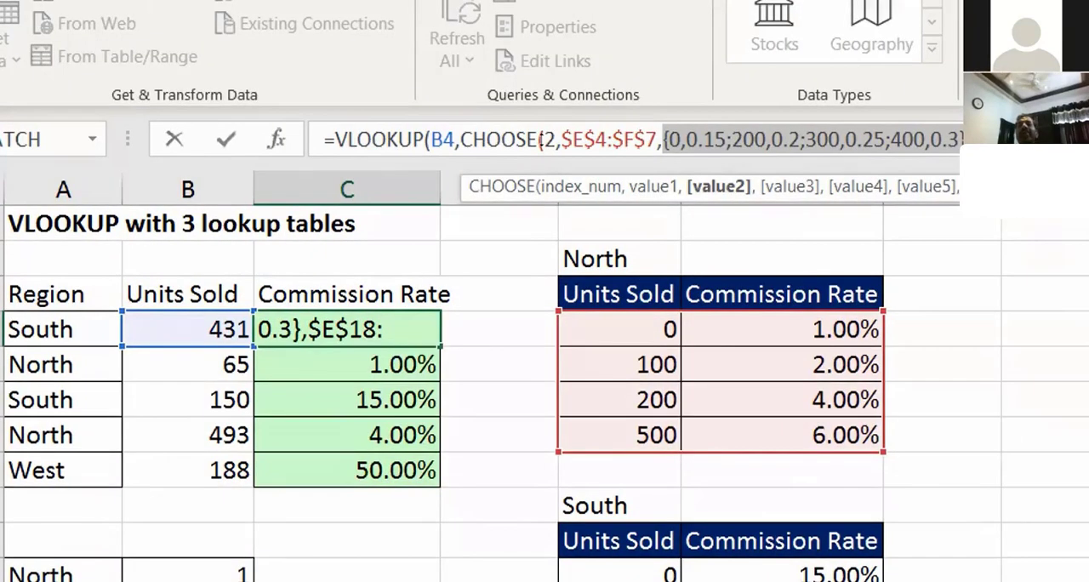
pyautogui.press('Escape')
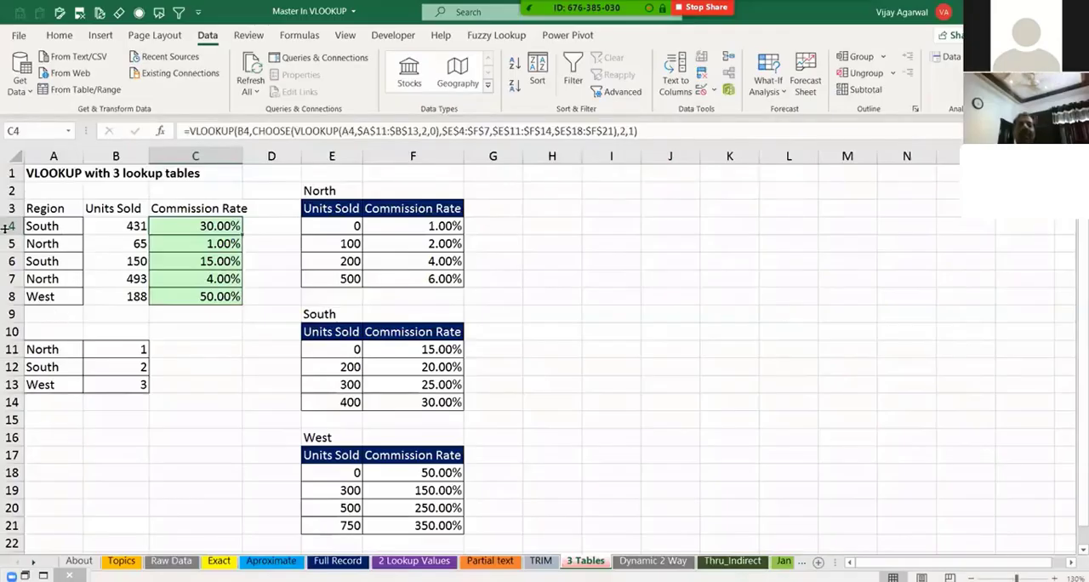
pyautogui.click(48, 232)
pyautogui.moveTo(48, 231); pyautogui.dragTo(162, 295)
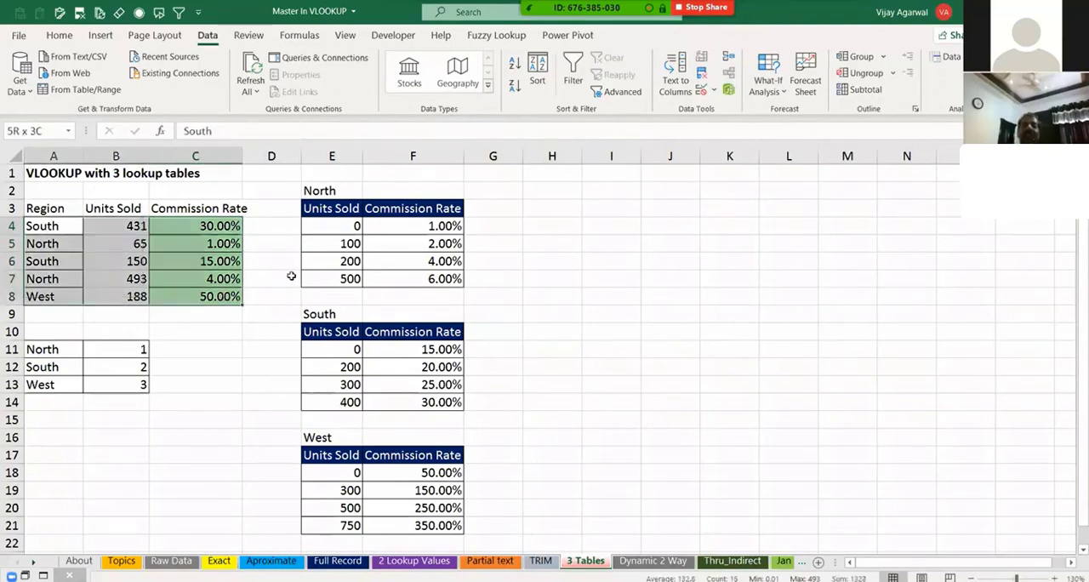
pyautogui.click(340, 231)
pyautogui.click(397, 293)
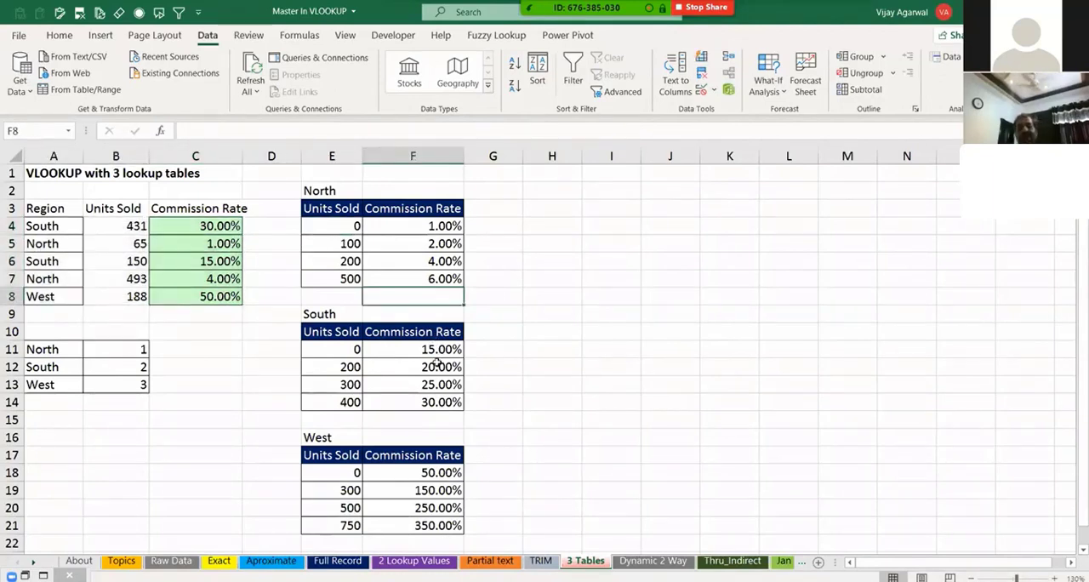